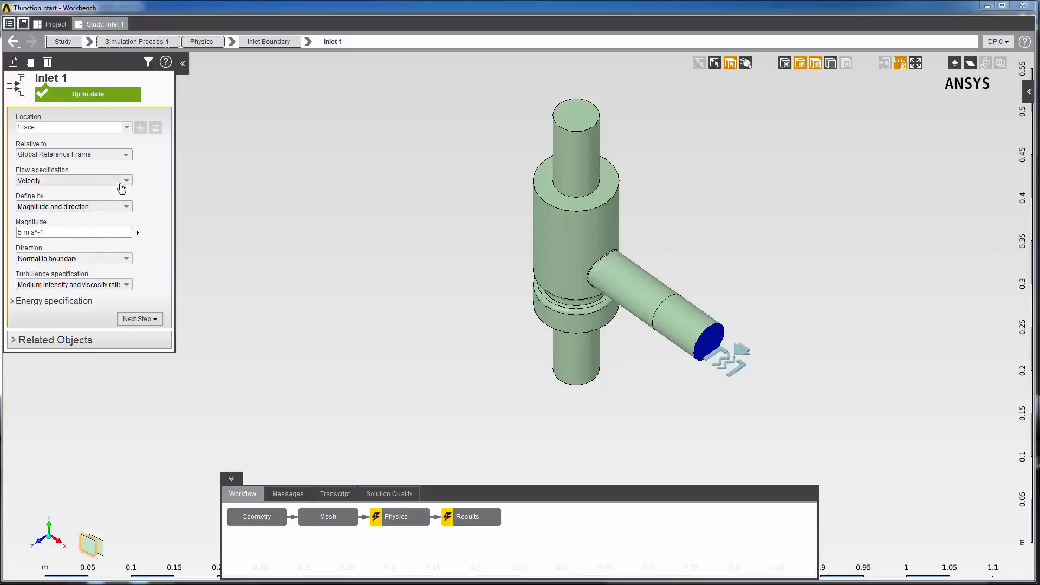
Step: Define the inlet velocity by directional components in the Cylindrical coordinate type
{"action": "left_click", "coordinate": [121, 206]}
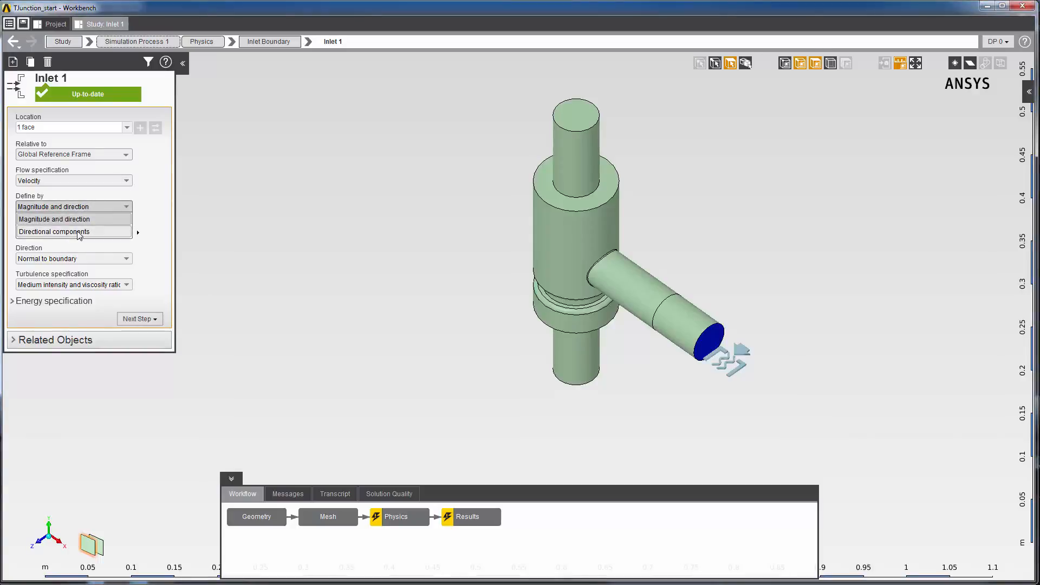
{"action": "left_click", "coordinate": [79, 232]}
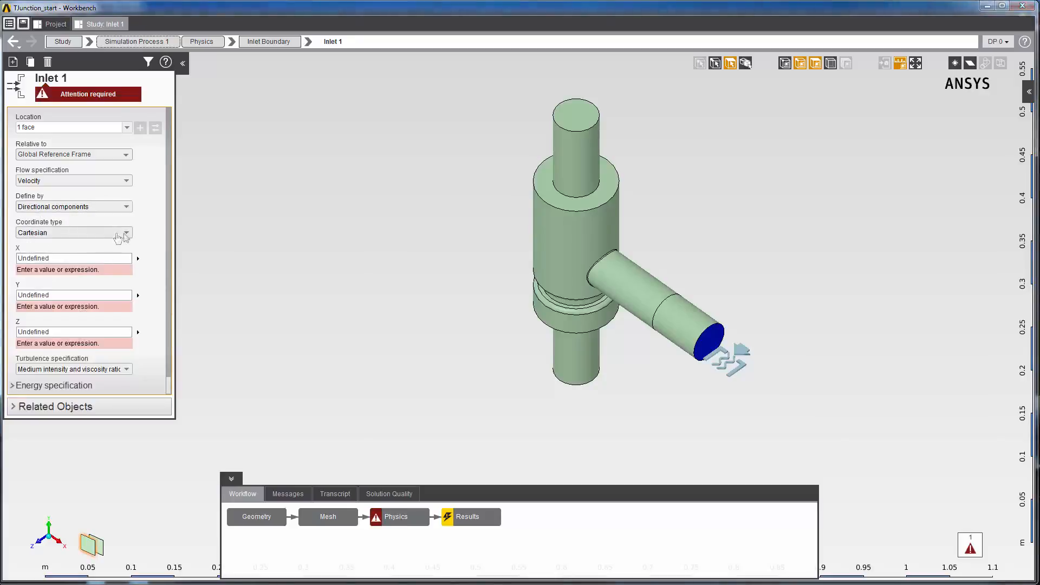
{"action": "left_click", "coordinate": [117, 234]}
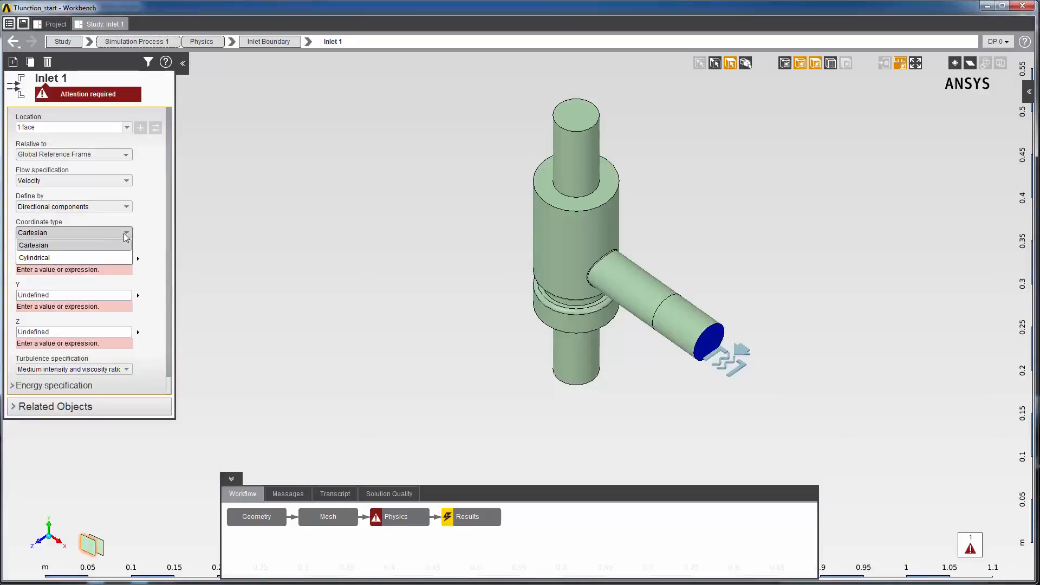
{"action": "left_click", "coordinate": [110, 257]}
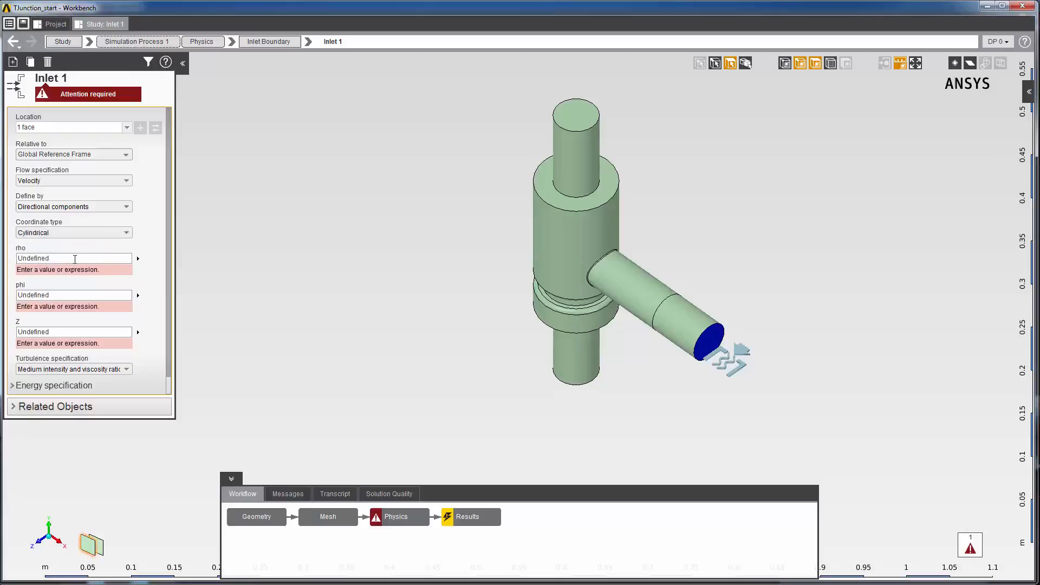
Step: Set the inlet's cylindrical velocity components to rho 0, phi 3 and Z 5 m s^-1
{"action": "left_click", "coordinate": [74, 259]}
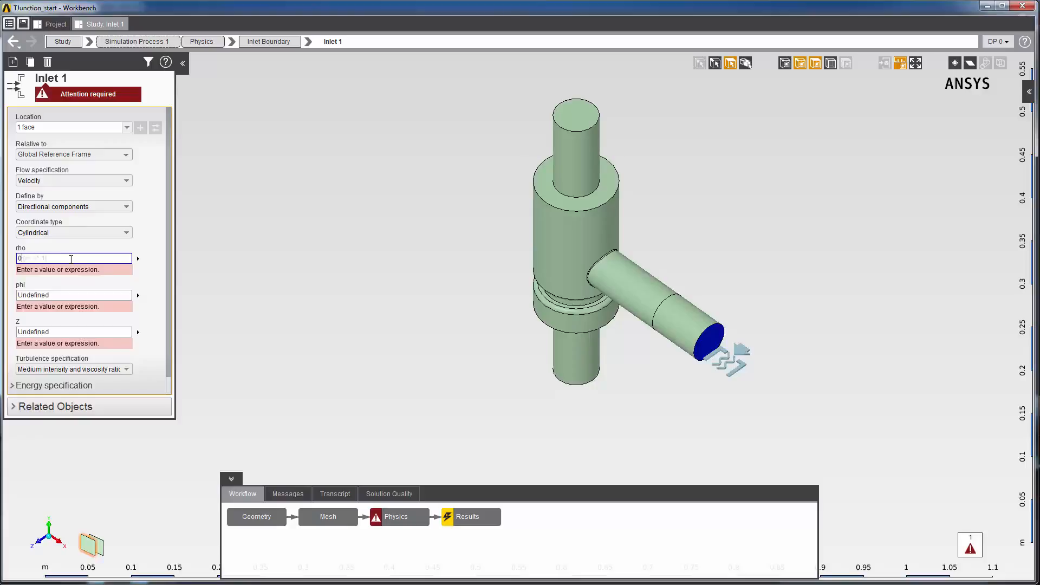
{"action": "type", "text": "0"}
{"action": "key", "text": "Return"}
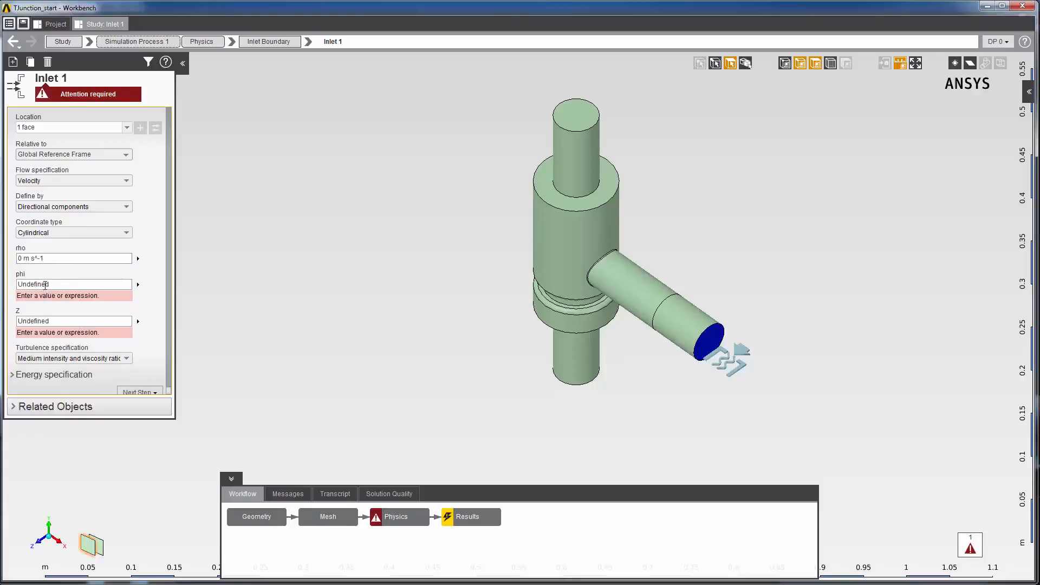
{"action": "left_click", "coordinate": [45, 284]}
{"action": "type", "text": "3"}
{"action": "key", "text": "Return"}
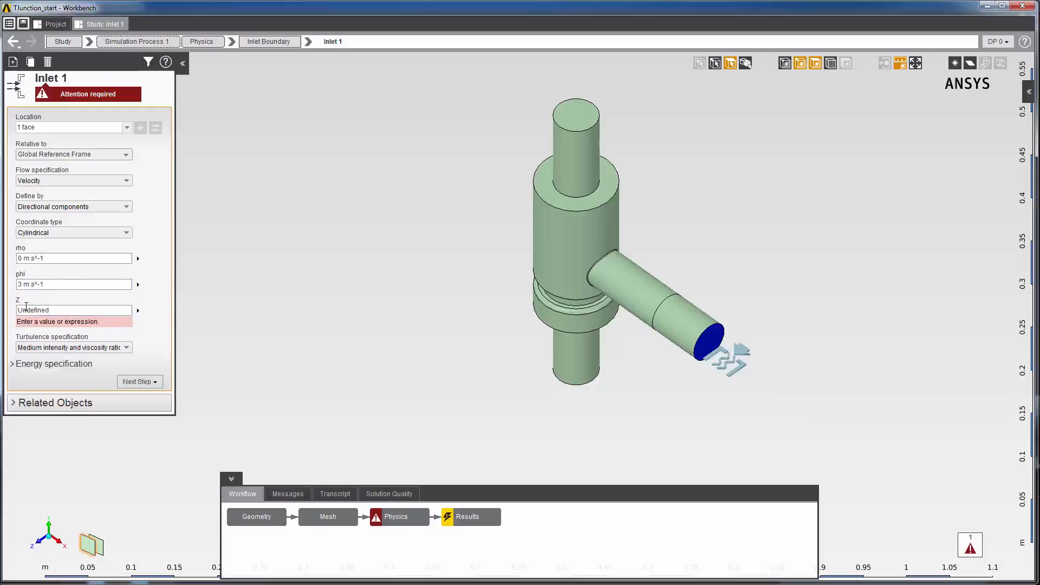
{"action": "left_click", "coordinate": [26, 308]}
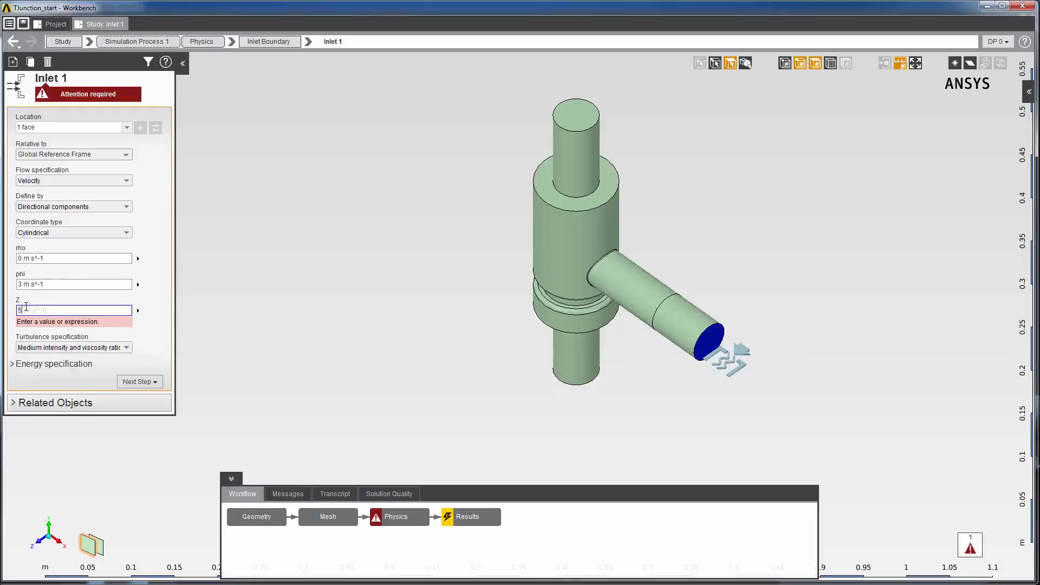
{"action": "type", "text": "5"}
{"action": "key", "text": "Return"}
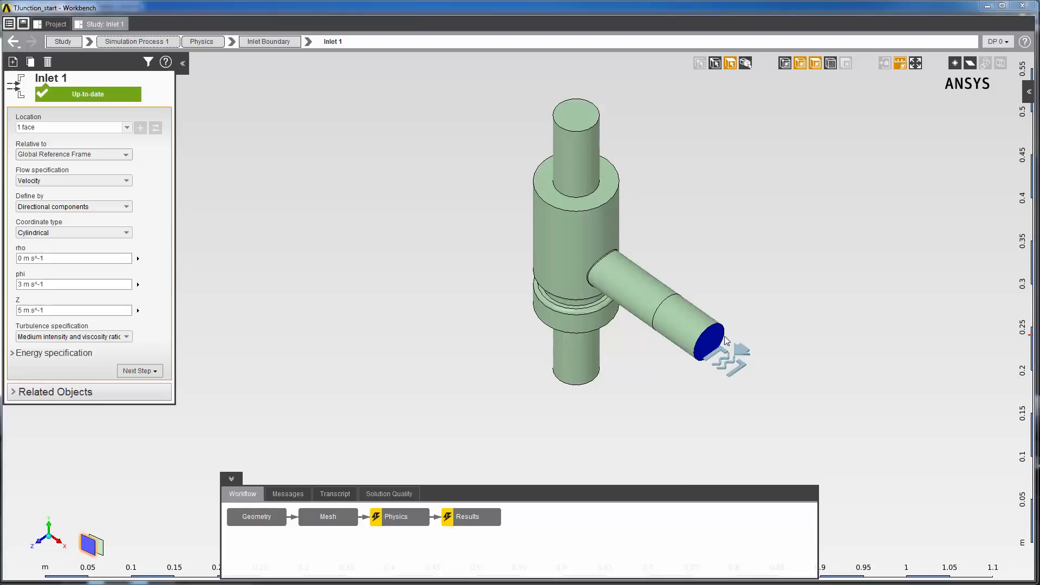
Step: Create a new reference frame for the inlet from the side pipe's end face and reverse its Z axis direction
{"action": "left_click", "coordinate": [703, 347]}
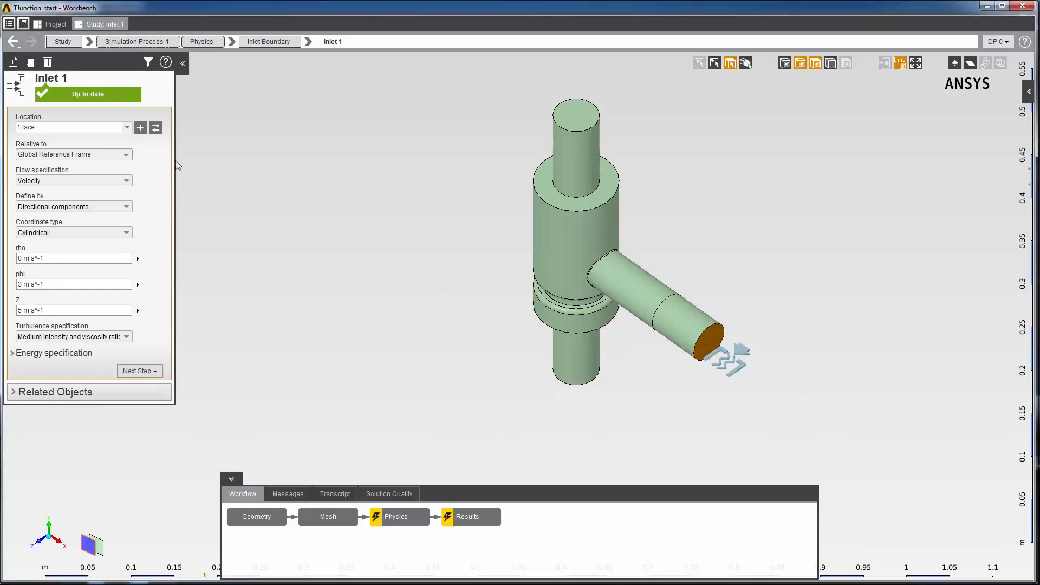
{"action": "left_click", "coordinate": [126, 156]}
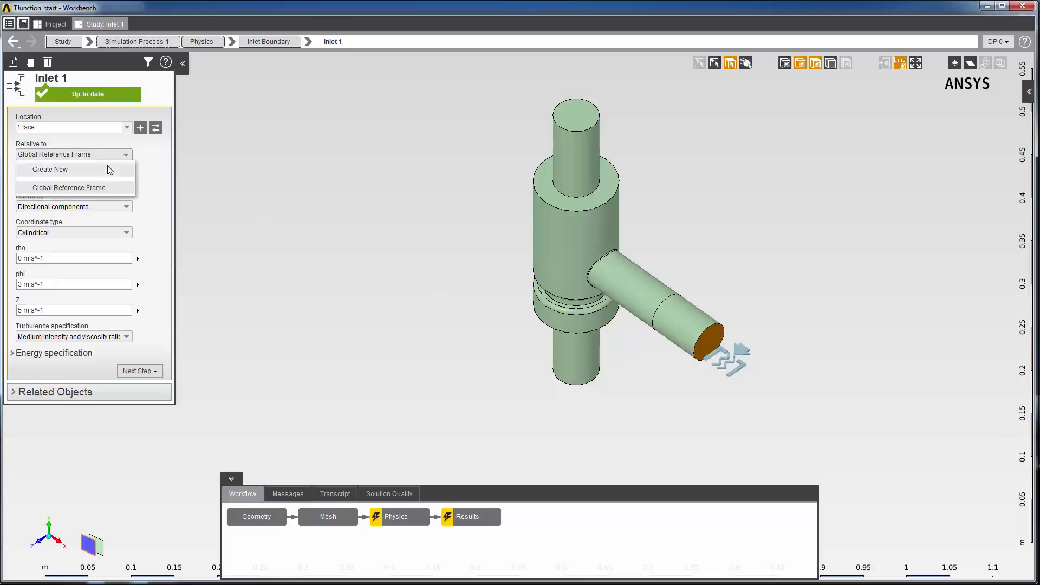
{"action": "left_click", "coordinate": [110, 171]}
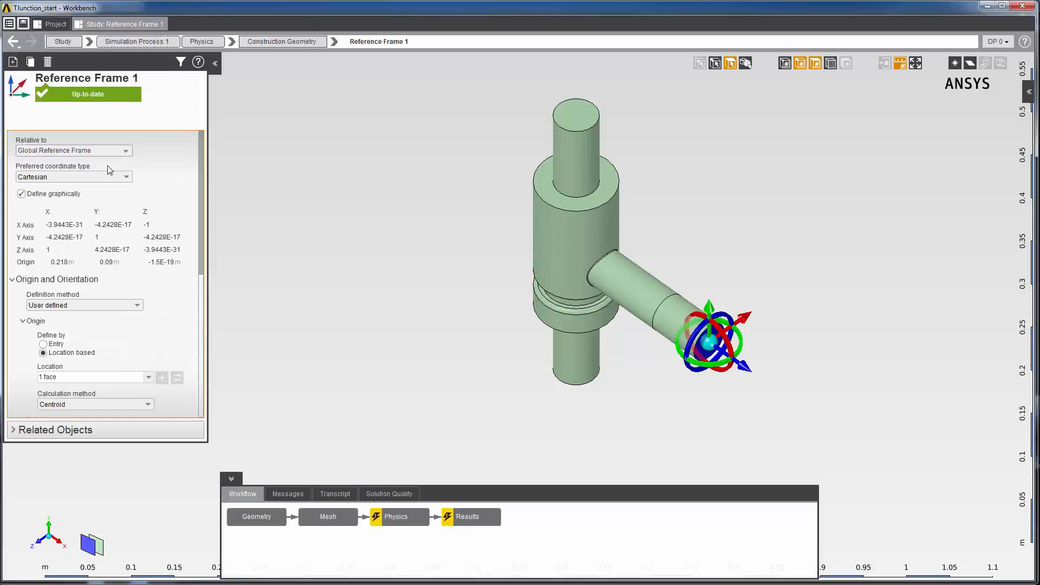
{"action": "left_click_drag", "start_coordinate": [201, 245], "coordinate": [200, 367]}
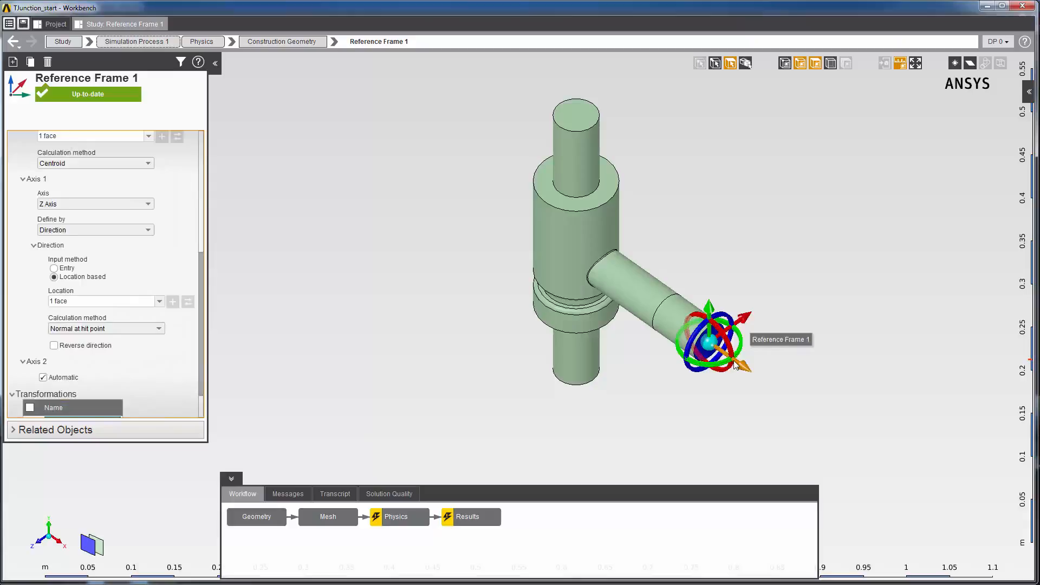
{"action": "left_click", "coordinate": [57, 343]}
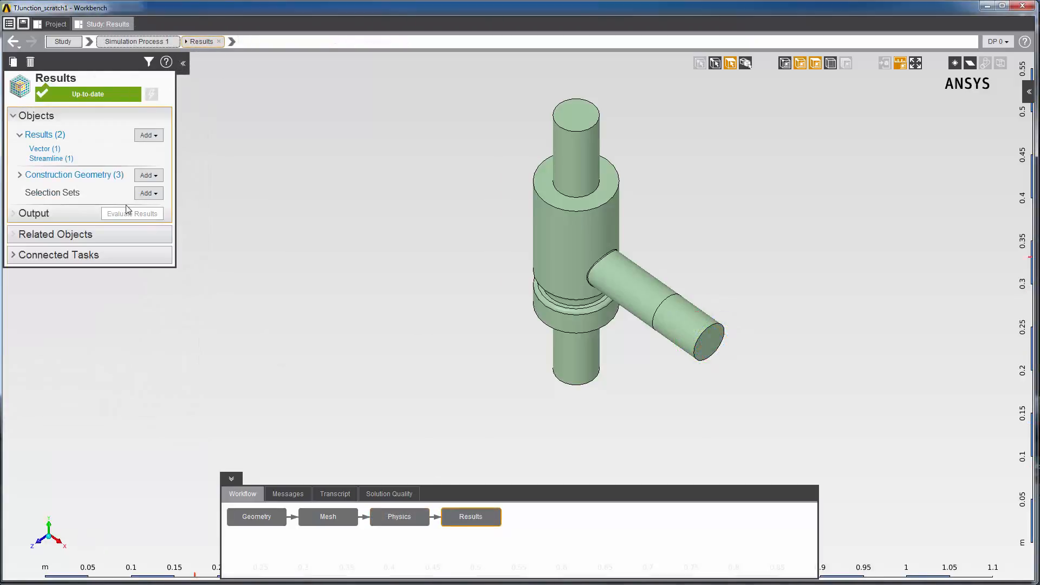
Step: Open the streamline result to examine the swirling flow from the side inlet
{"action": "left_click", "coordinate": [59, 158]}
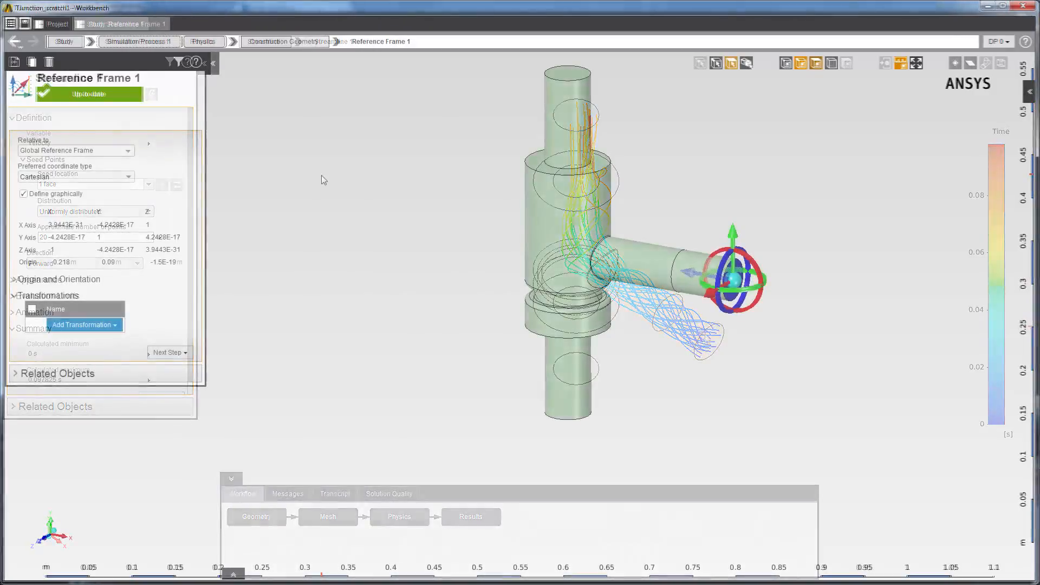
Step: Add a new reference frame to the physics construction geometry and hide the model's faces so only edges show
{"action": "right_click", "coordinate": [321, 175]}
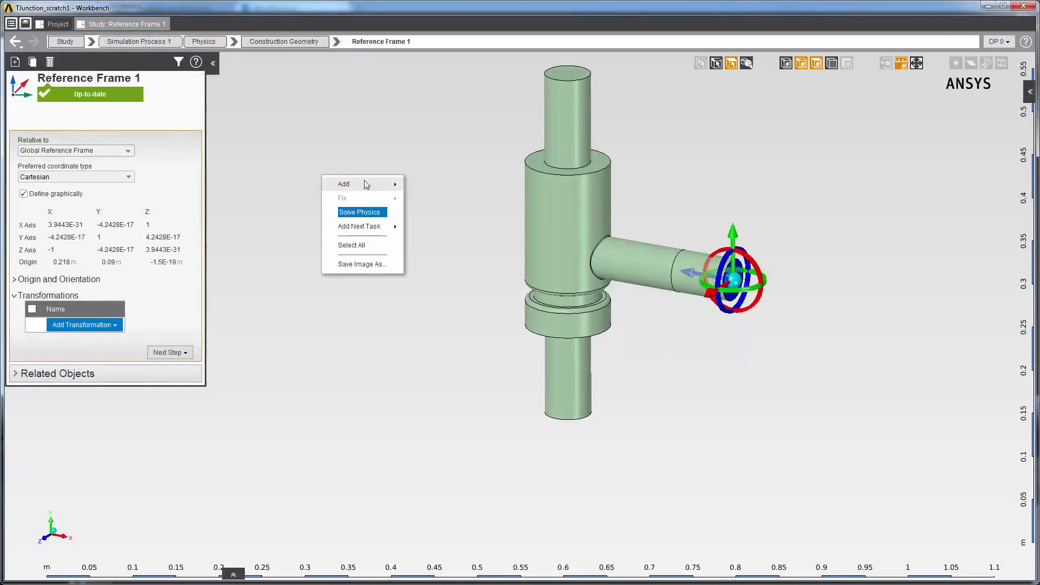
{"action": "mouse_move", "coordinate": [366, 184]}
{"action": "mouse_move", "coordinate": [460, 201]}
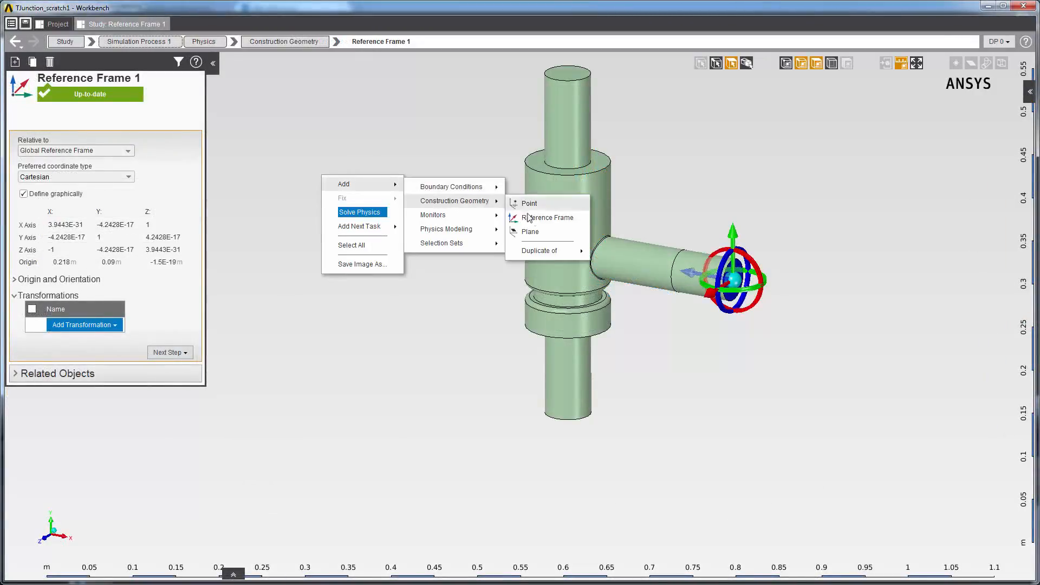
{"action": "left_click", "coordinate": [547, 217]}
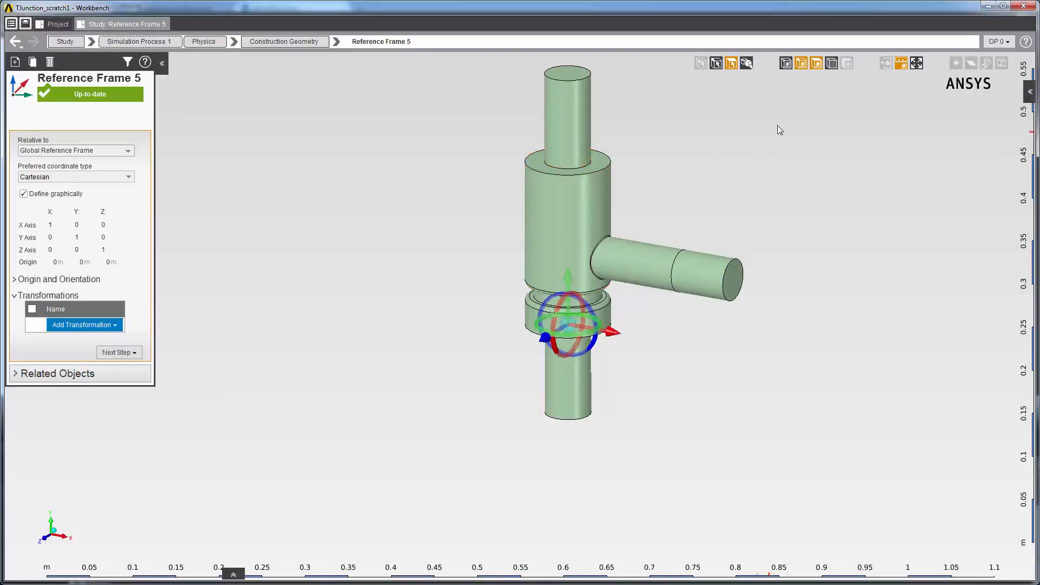
{"action": "left_click", "coordinate": [819, 66]}
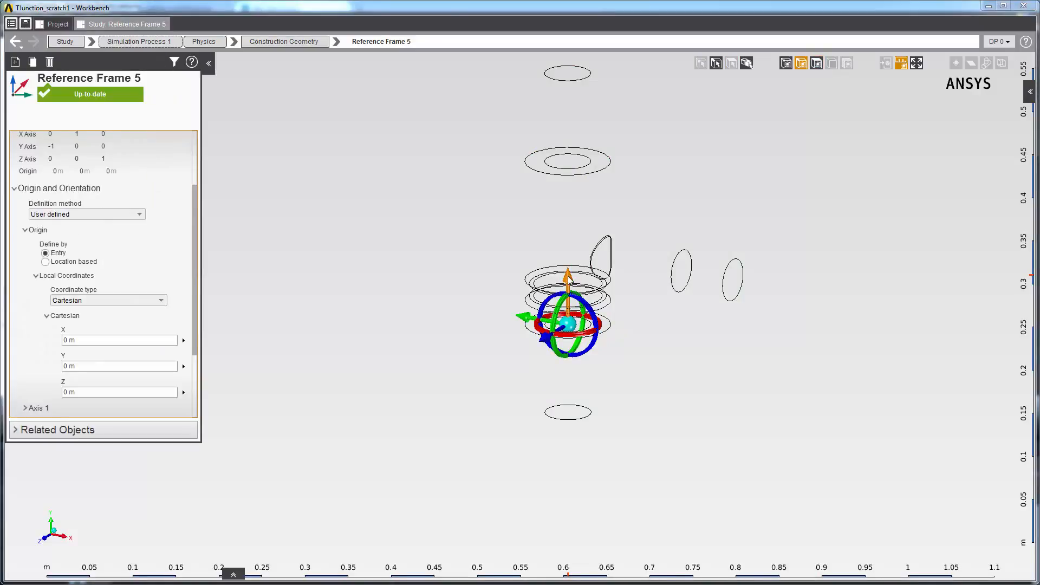
Step: Move the reference frame about 0.119 m upward along its X axis and set its origin's local Y coordinate to 0.1 m
{"action": "left_click_drag", "start_coordinate": [569, 278], "coordinate": [571, 173]}
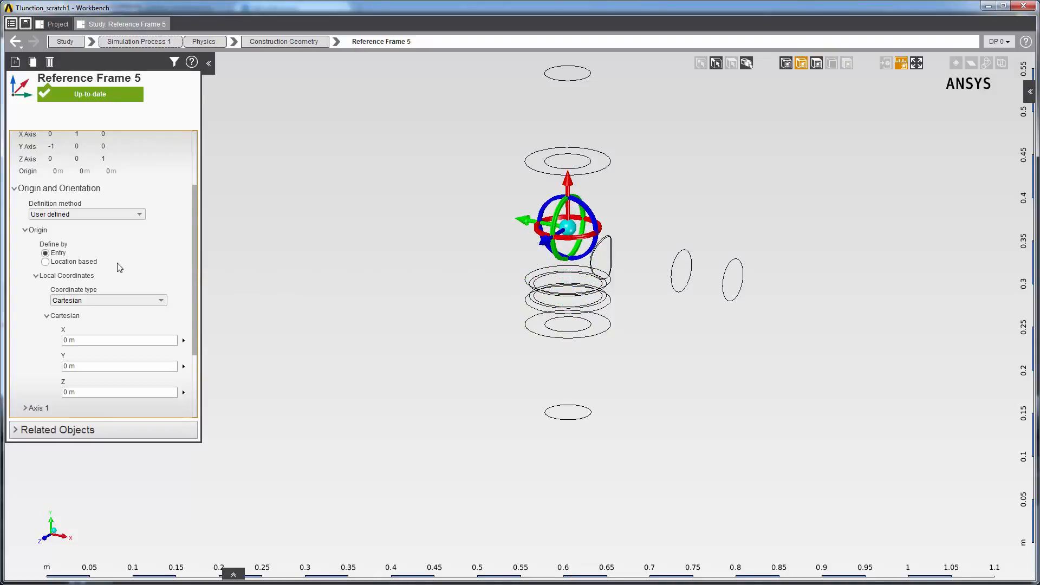
{"action": "left_click", "coordinate": [72, 364]}
{"action": "type", "text": "0."}
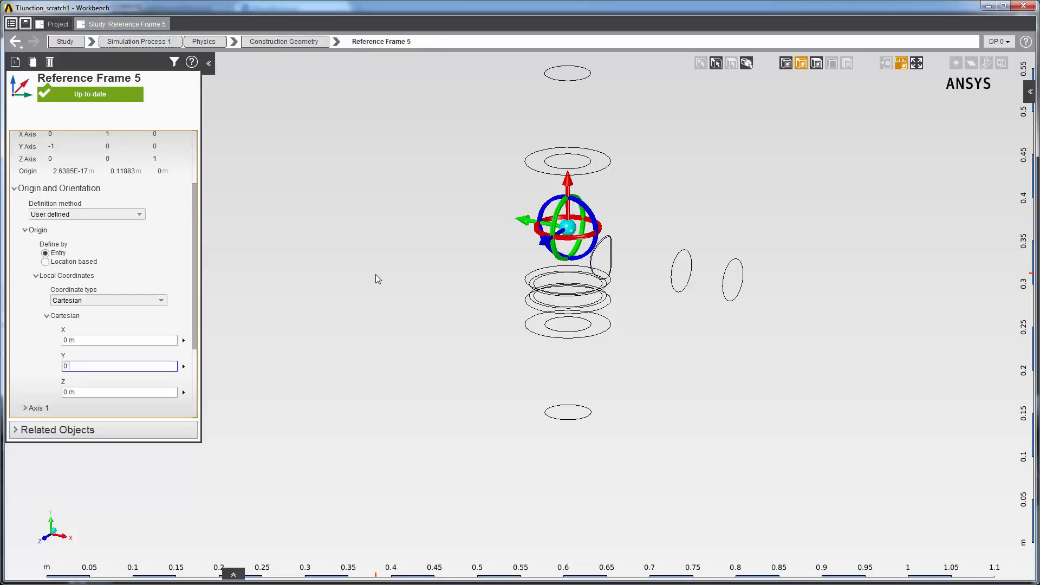
{"action": "type", "text": "1"}
{"action": "key", "text": "Return"}
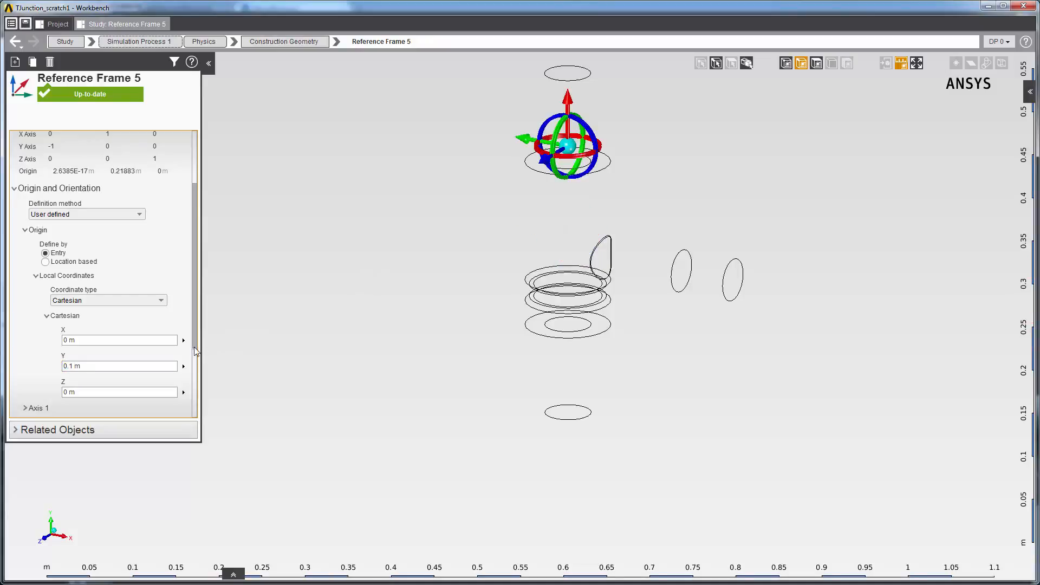
Step: Set the Axis 1 direction vector of the reference frame to X 1, Y 0
{"action": "left_click_drag", "start_coordinate": [197, 360], "coordinate": [194, 387]}
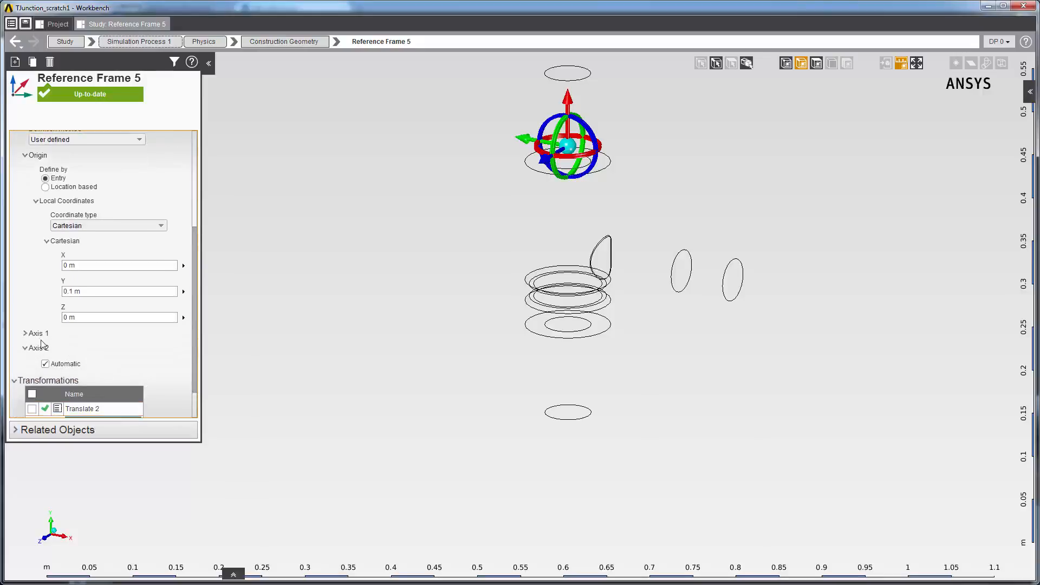
{"action": "left_click", "coordinate": [26, 333]}
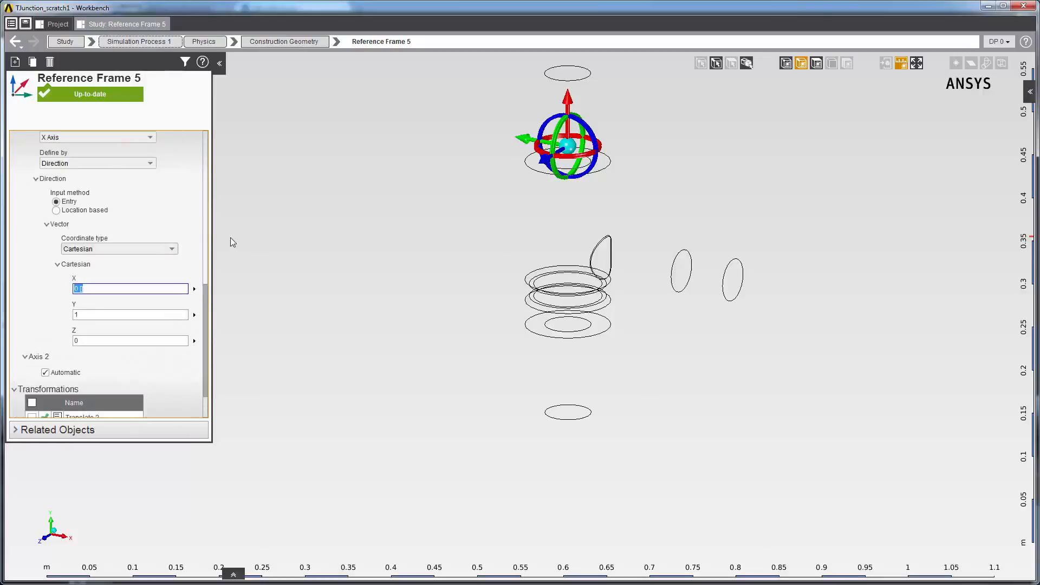
{"action": "key", "text": "Return"}
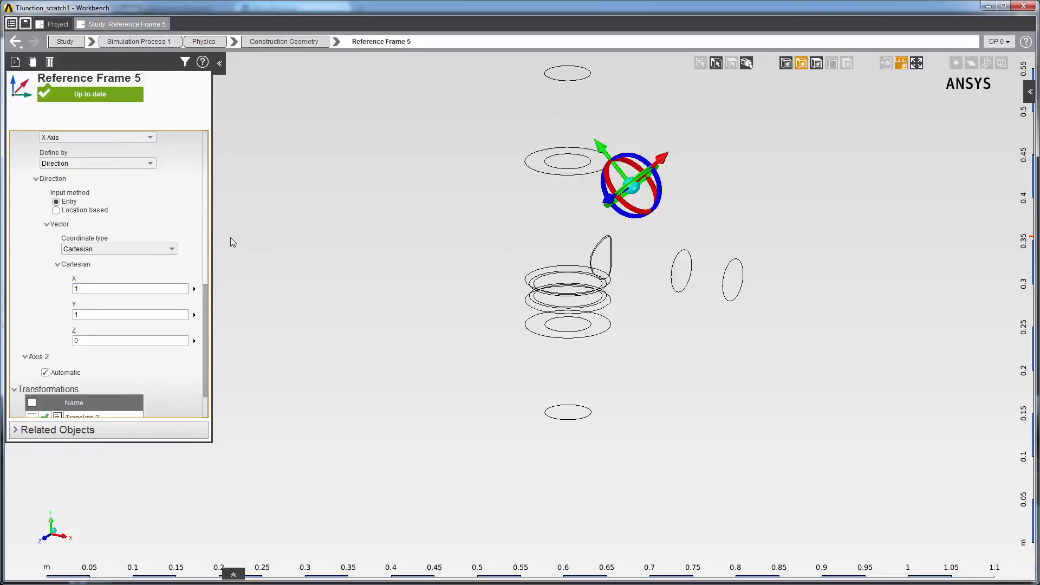
{"action": "left_click", "coordinate": [109, 314]}
{"action": "type", "text": "0"}
{"action": "key", "text": "Return"}
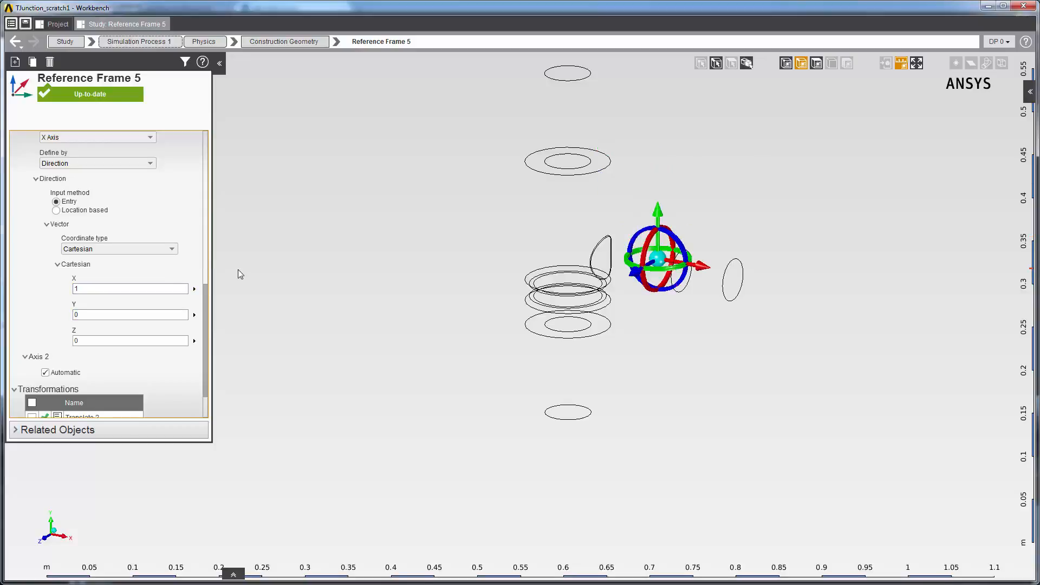
Step: Add another reference frame and base its origin on the upper vertex of the side pipe's junction with the main body
{"action": "right_click", "coordinate": [422, 185]}
{"action": "mouse_move", "coordinate": [467, 195]}
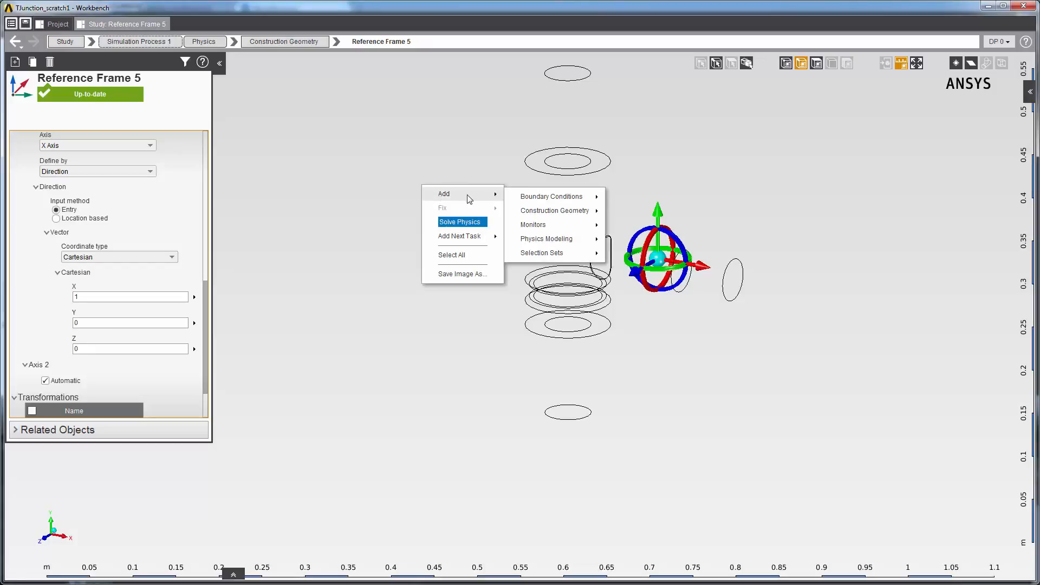
{"action": "mouse_move", "coordinate": [525, 209]}
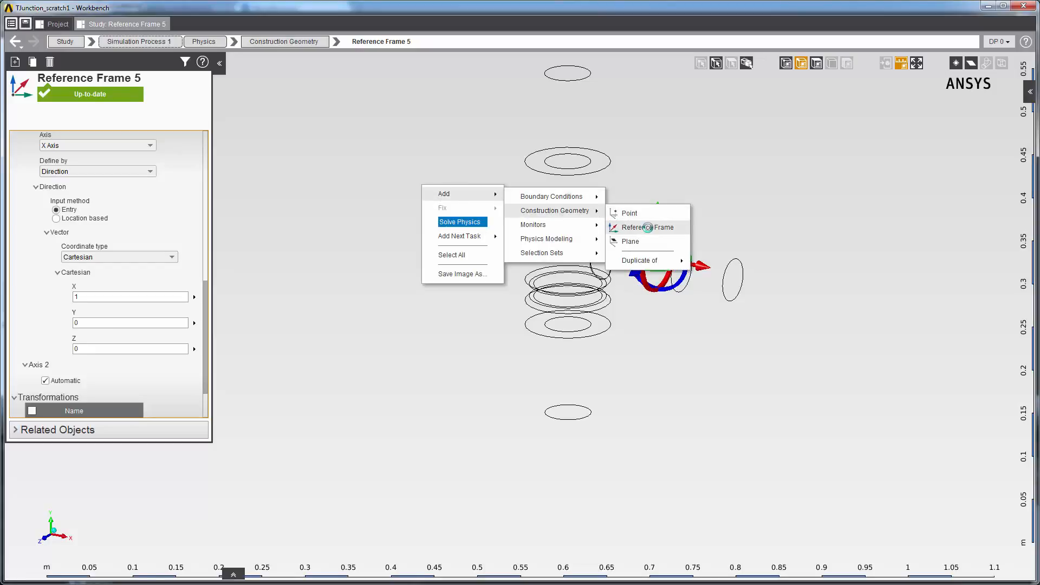
{"action": "left_click", "coordinate": [650, 228]}
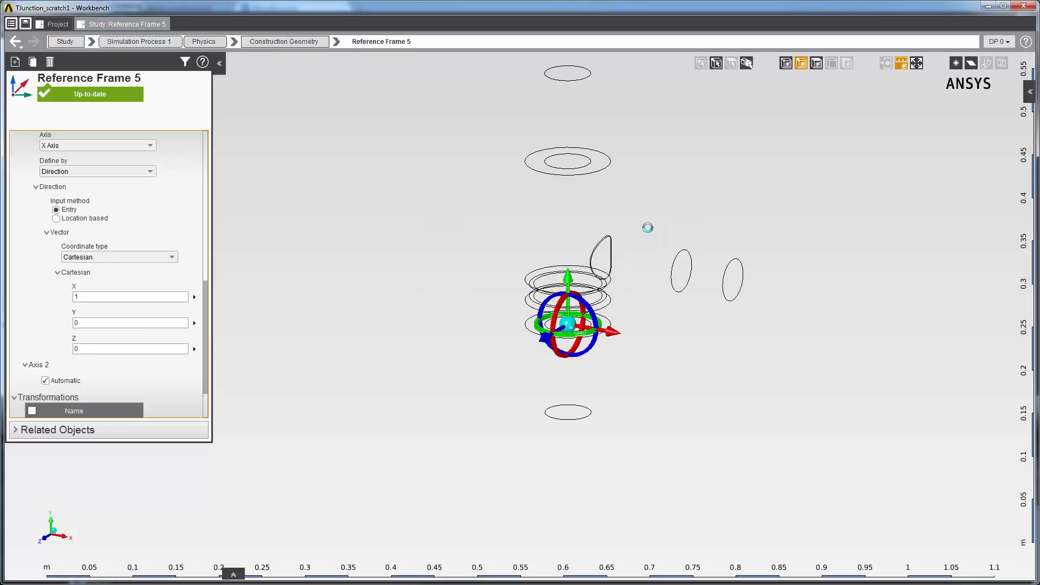
{"action": "left_click", "coordinate": [787, 63]}
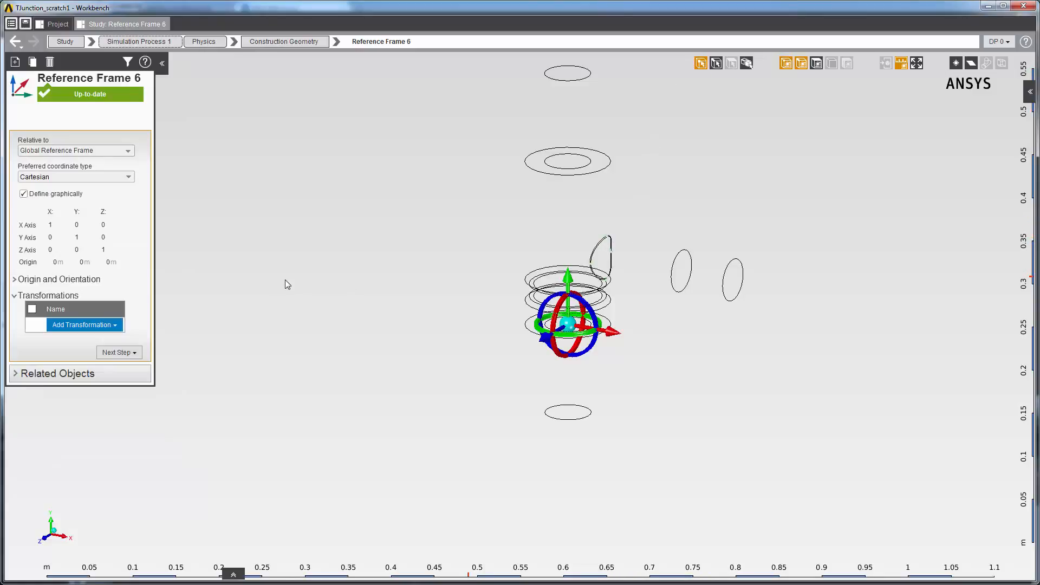
{"action": "left_click", "coordinate": [18, 280]}
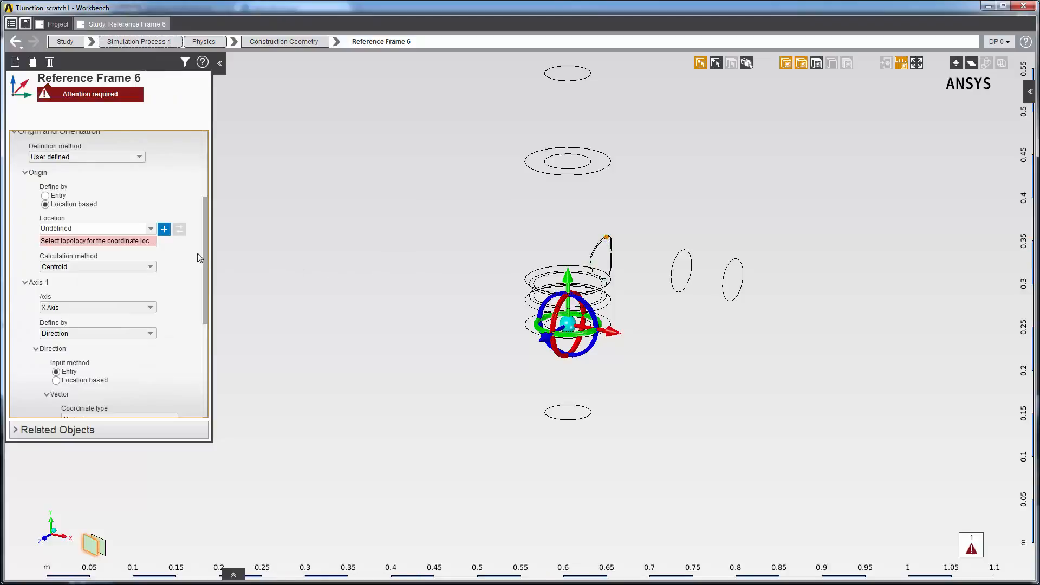
{"action": "left_click", "coordinate": [165, 230]}
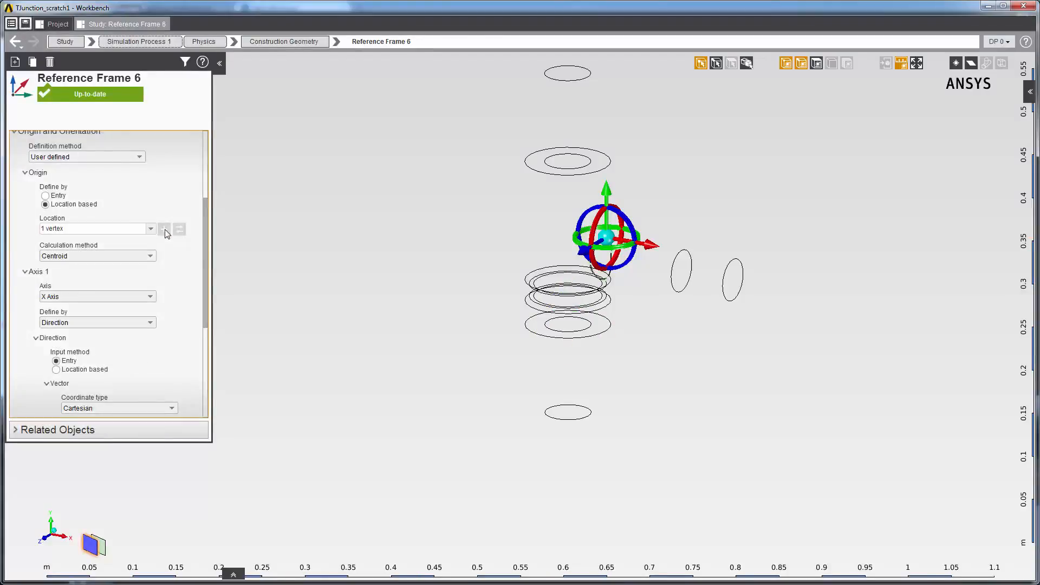
Step: Enable edge selection and add a reference frame from the circular edge at the side pipe's open end
{"action": "left_click", "coordinate": [716, 64]}
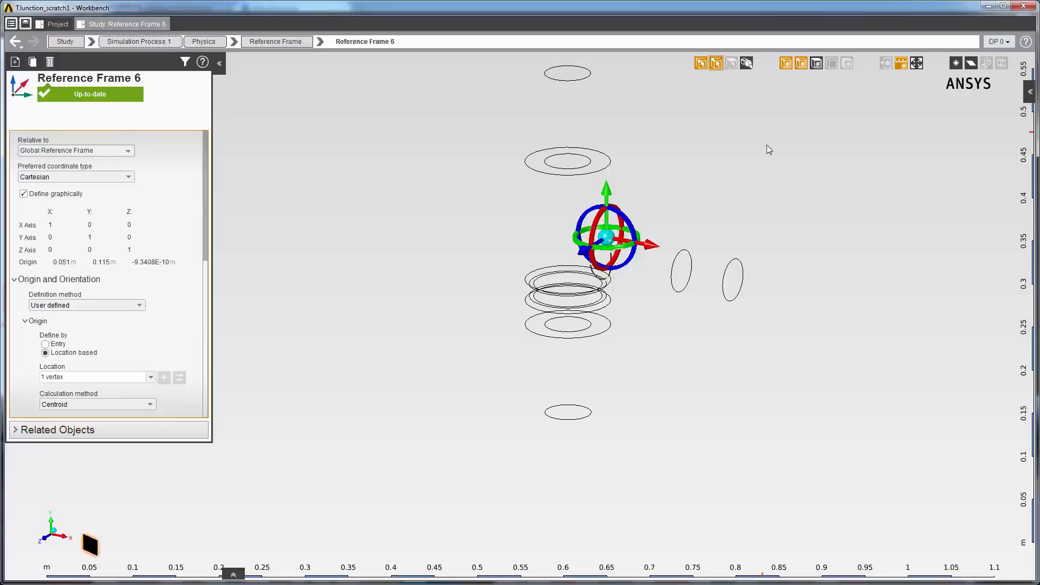
{"action": "left_click", "coordinate": [737, 259]}
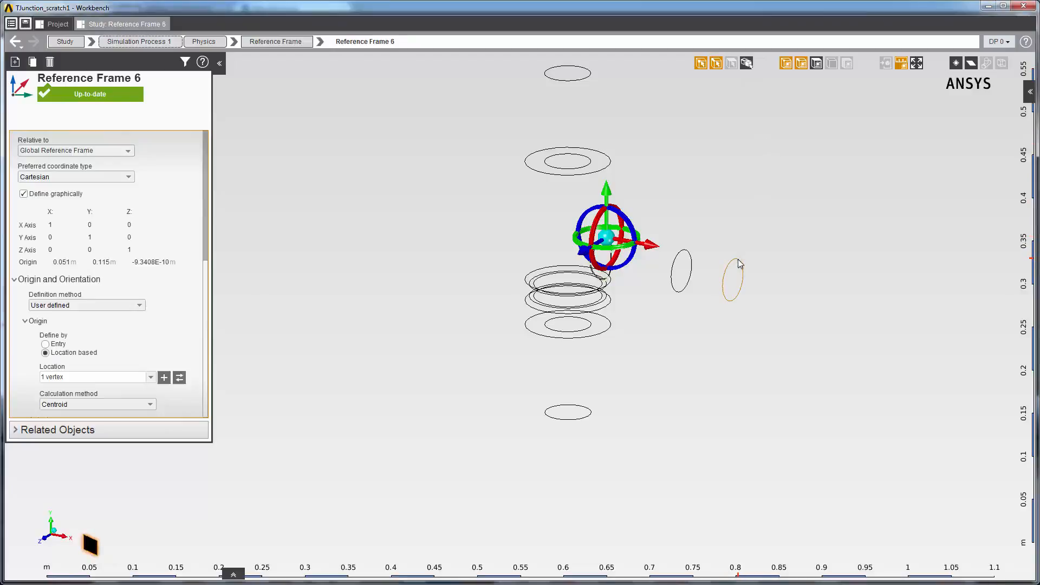
{"action": "right_click", "coordinate": [738, 259]}
{"action": "mouse_move", "coordinate": [759, 269]}
{"action": "mouse_move", "coordinate": [885, 271]}
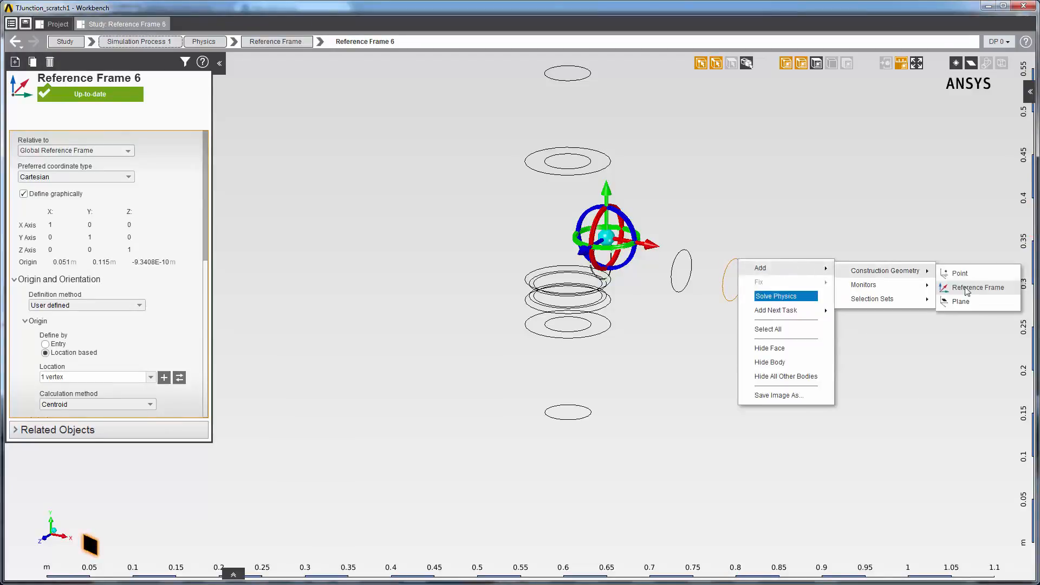
{"action": "left_click", "coordinate": [968, 291]}
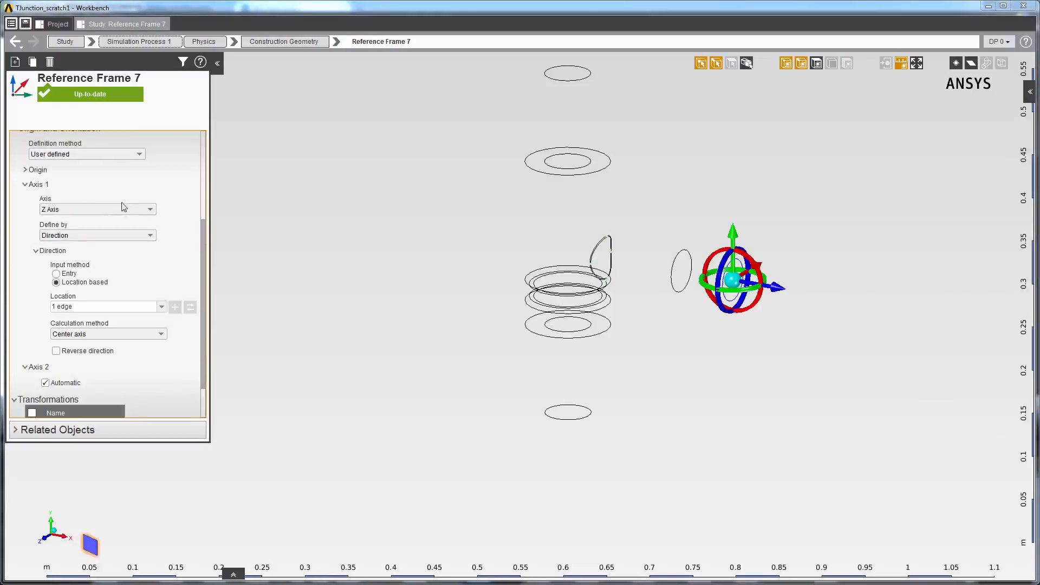
Step: Define the reference frame's Axis 1 as the X axis with an entered direction vector, setting its Z component to 0
{"action": "left_click", "coordinate": [150, 210]}
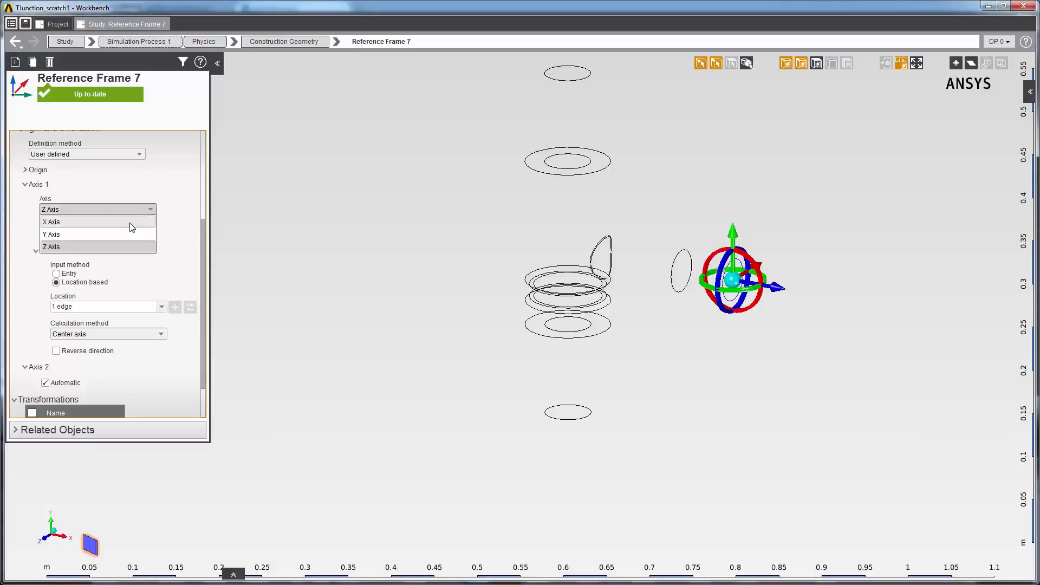
{"action": "left_click", "coordinate": [129, 226]}
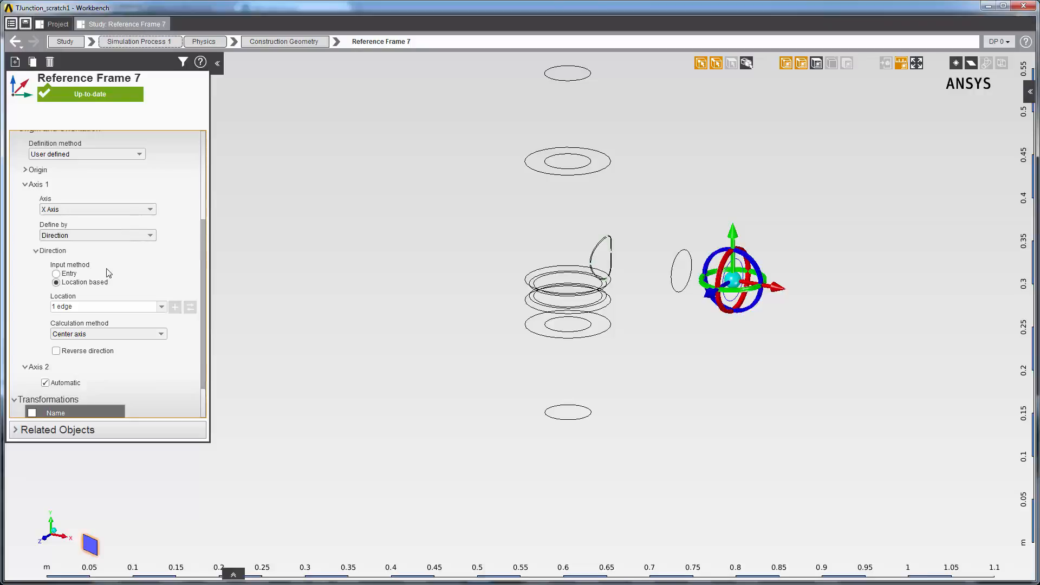
{"action": "left_click", "coordinate": [57, 275]}
{"action": "scroll", "coordinate": [116, 352], "scroll_direction": "down", "scroll_amount": 2}
{"action": "left_click", "coordinate": [117, 358]}
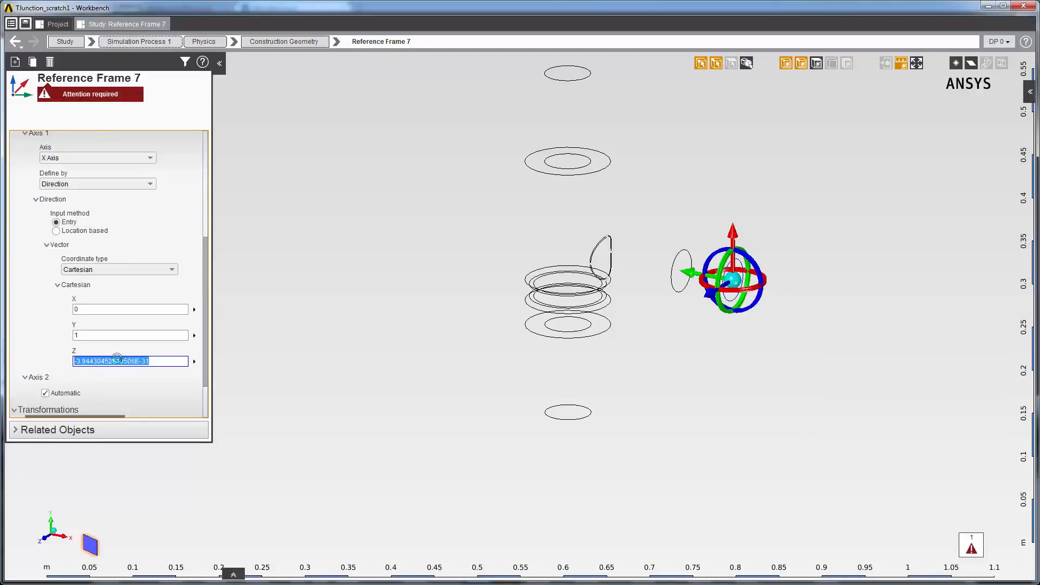
{"action": "type", "text": "0"}
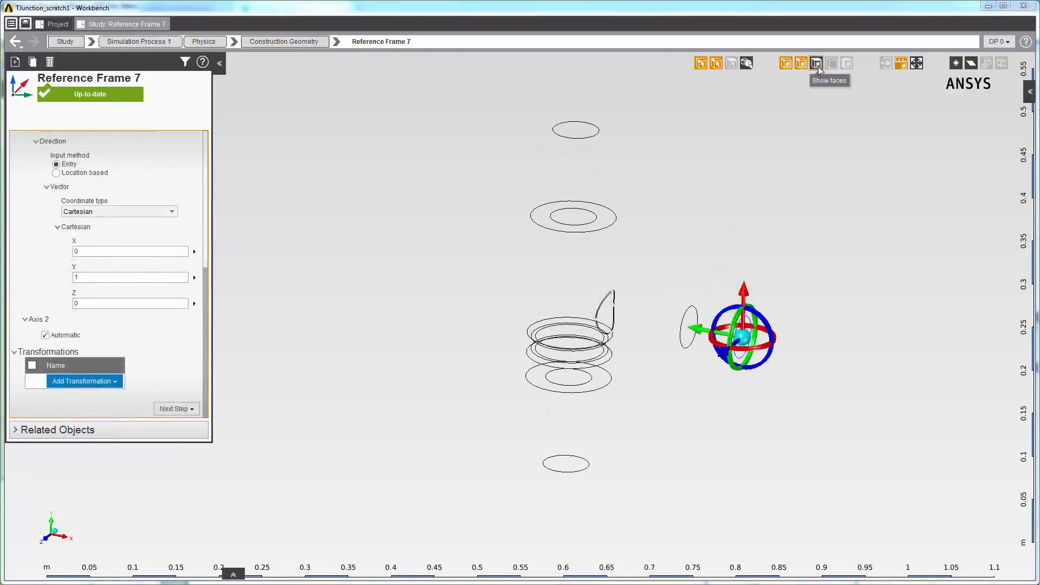
Step: Enable face selection and define Axis 1 by a location-based point, using the hit point on the side pipe's end face
{"action": "left_click", "coordinate": [817, 65]}
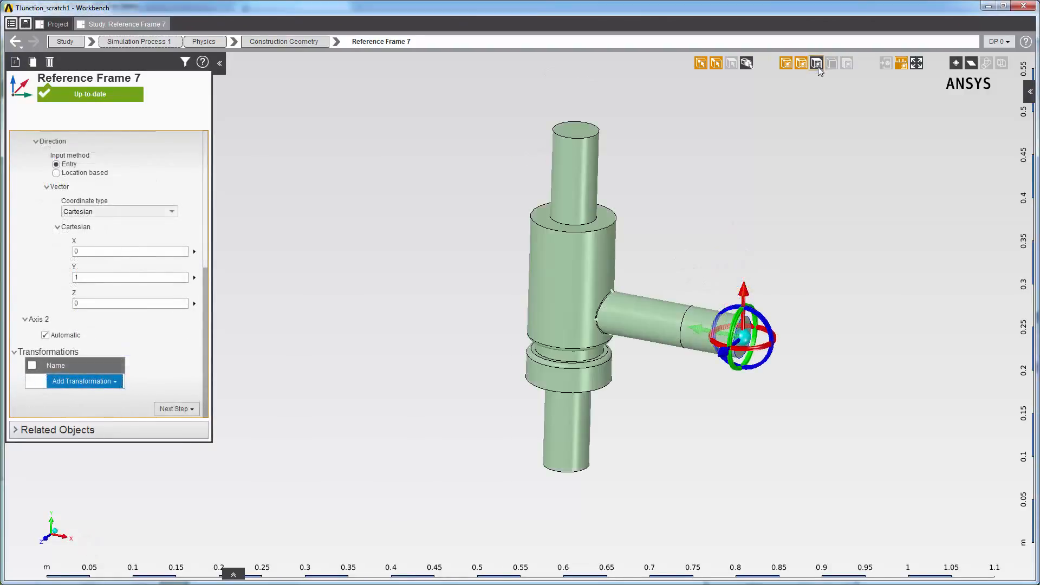
{"action": "scroll", "coordinate": [776, 254], "scroll_direction": "up", "scroll_amount": 5}
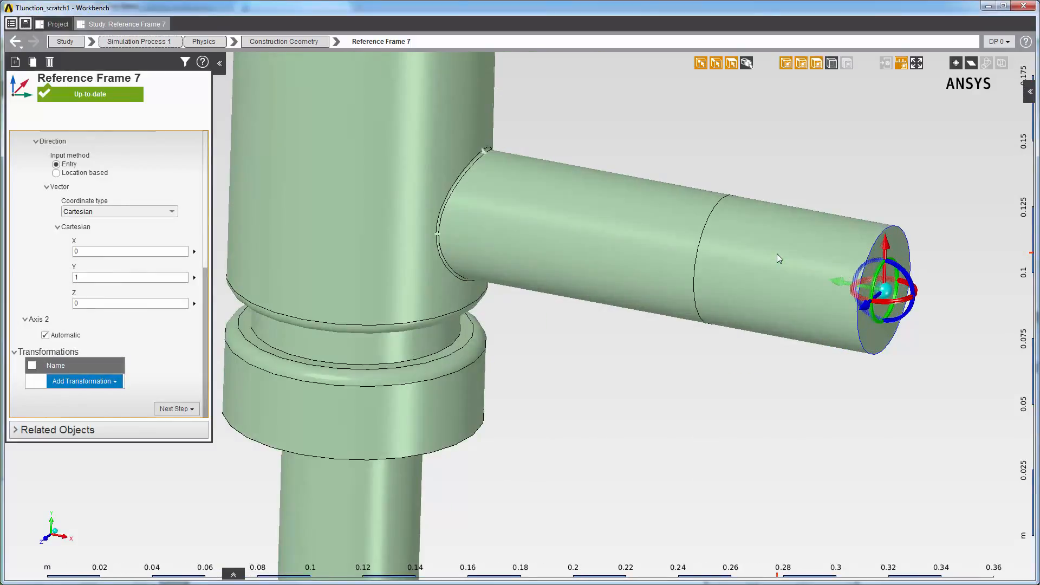
{"action": "left_click", "coordinate": [104, 199]}
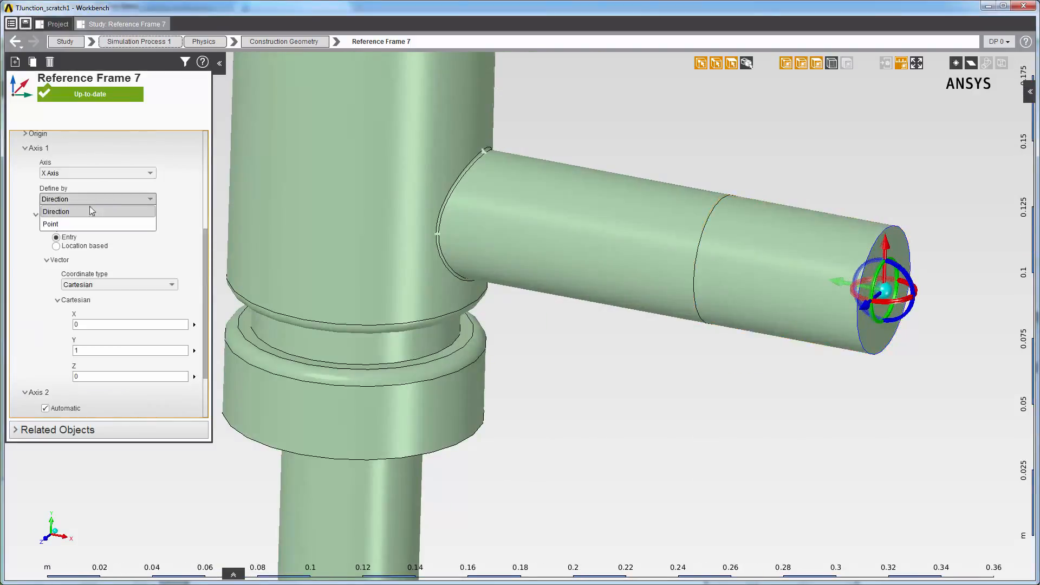
{"action": "left_click", "coordinate": [61, 225]}
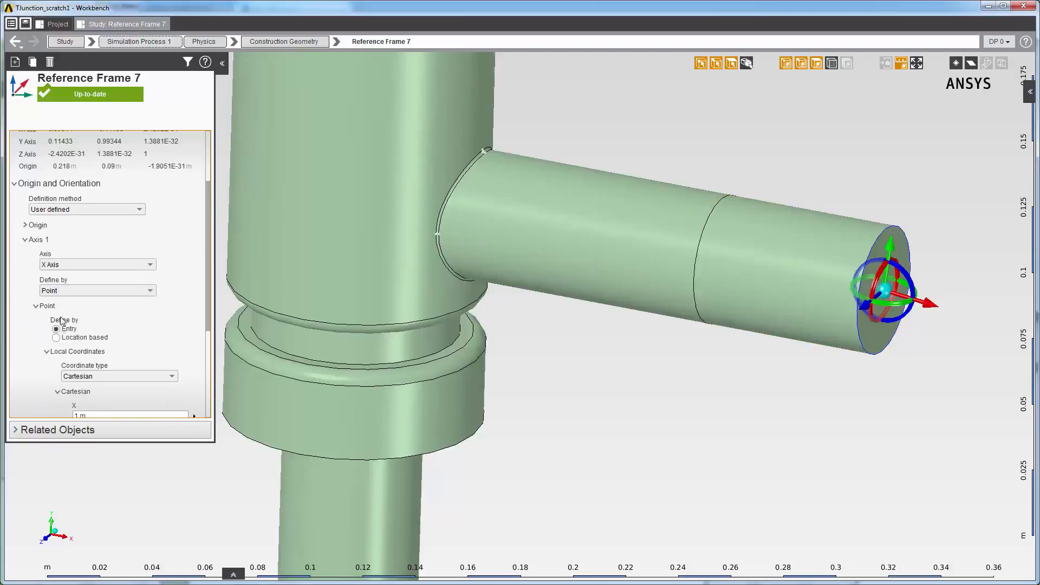
{"action": "left_click", "coordinate": [57, 338]}
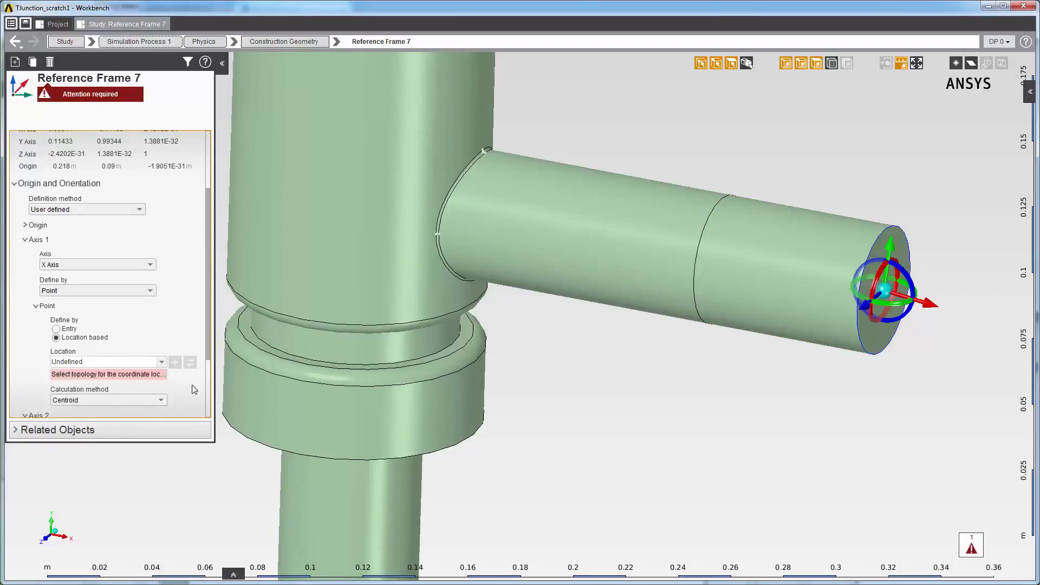
{"action": "left_click", "coordinate": [150, 399]}
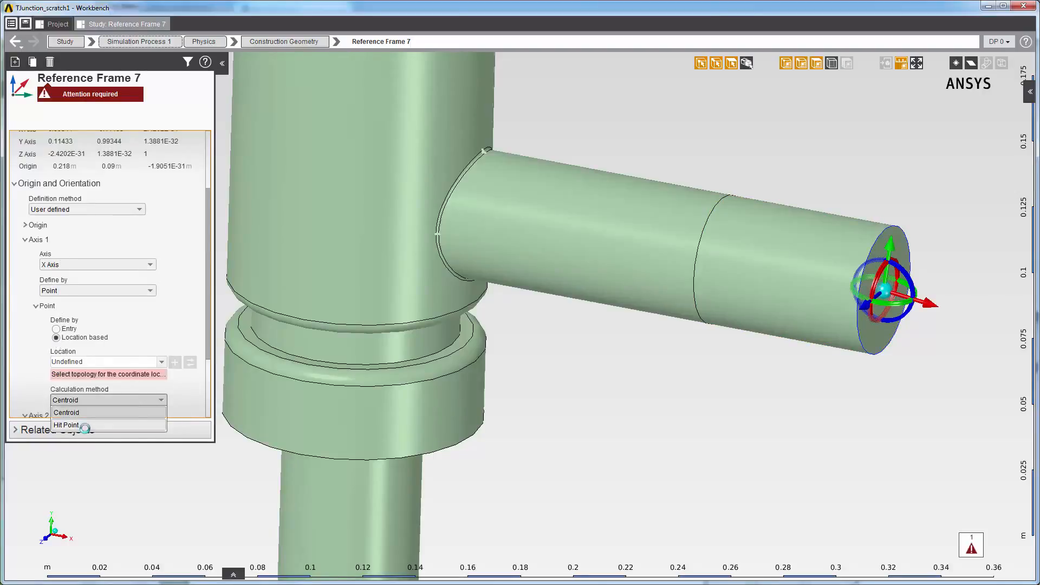
{"action": "left_click", "coordinate": [85, 425]}
{"action": "left_click", "coordinate": [907, 256]}
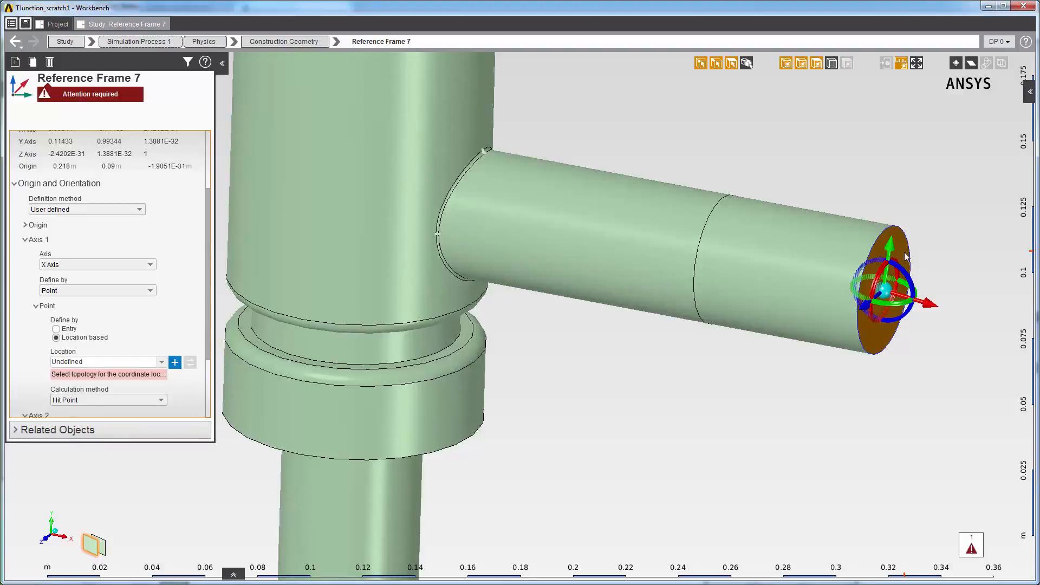
{"action": "left_click", "coordinate": [175, 363]}
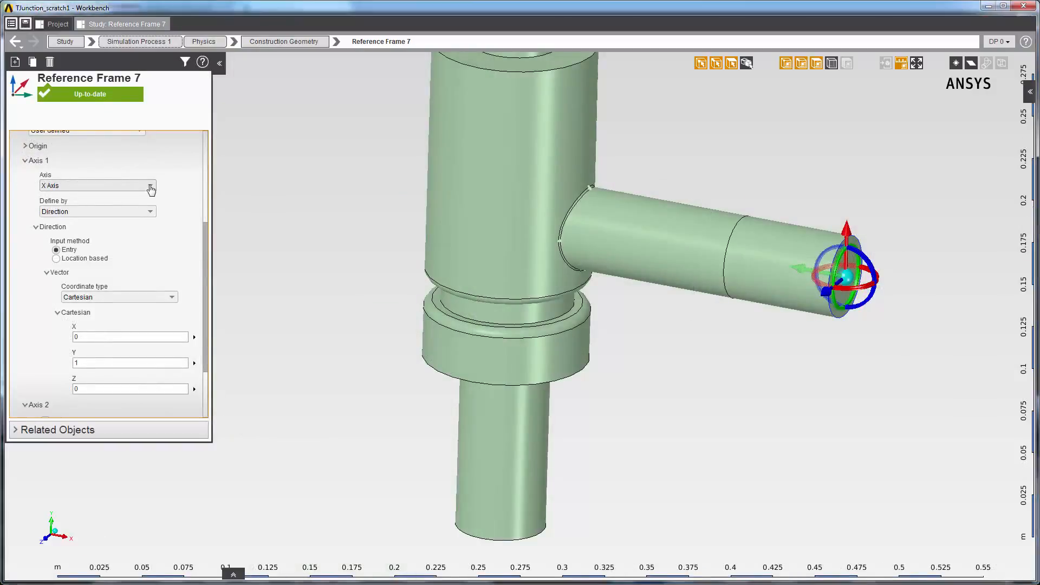
Step: Set Axis 1 to the Z axis, base its direction on the side pipe's end face, and reverse that direction
{"action": "left_click", "coordinate": [150, 186]}
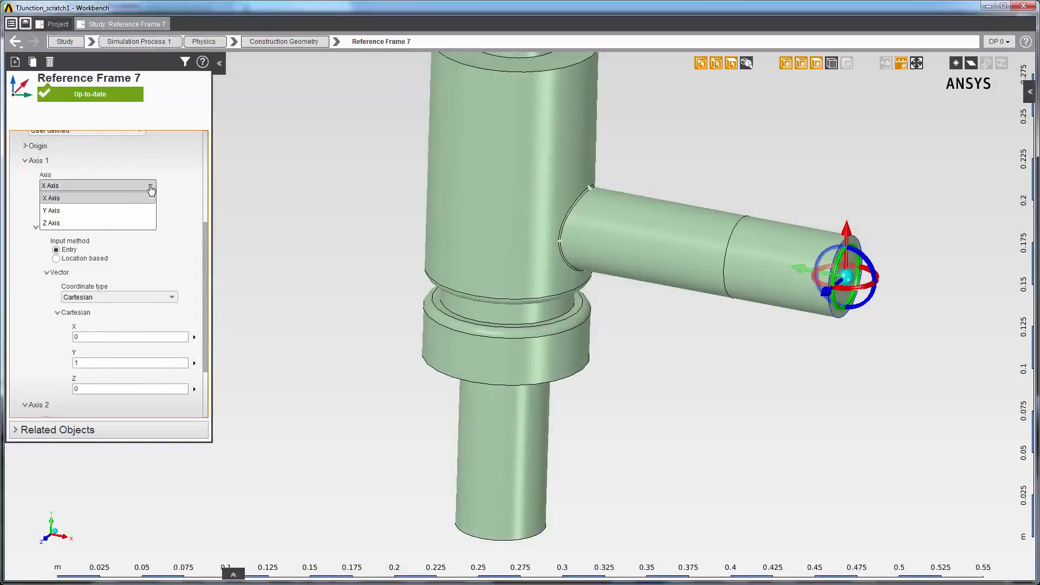
{"action": "left_click", "coordinate": [130, 222]}
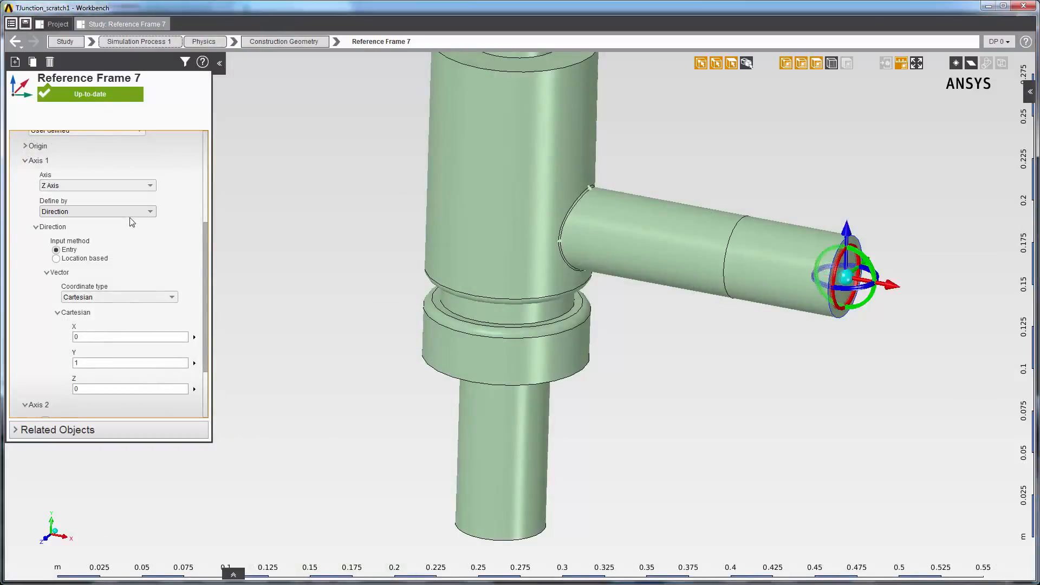
{"action": "left_click", "coordinate": [57, 260]}
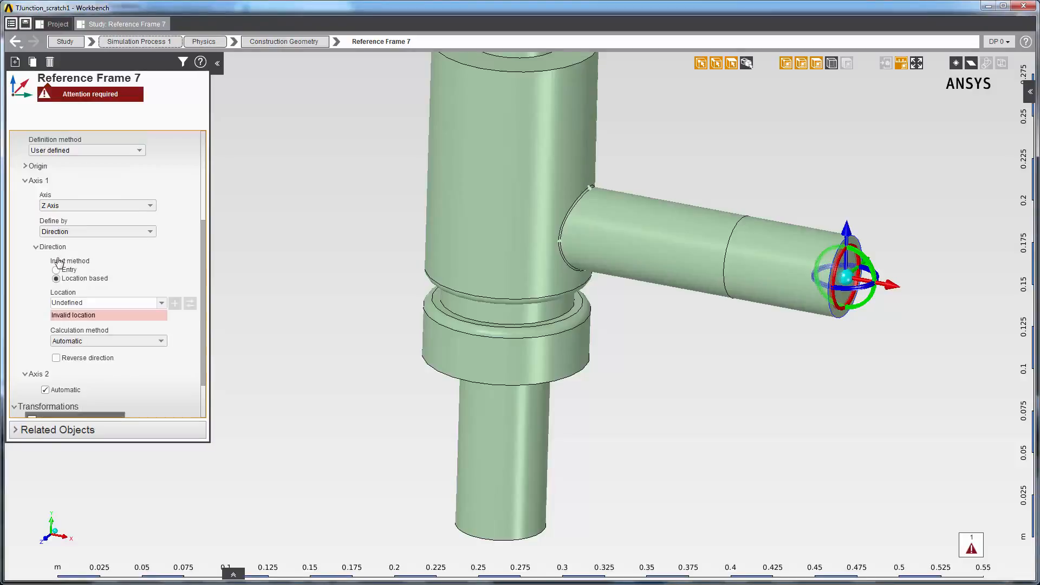
{"action": "left_click", "coordinate": [854, 245]}
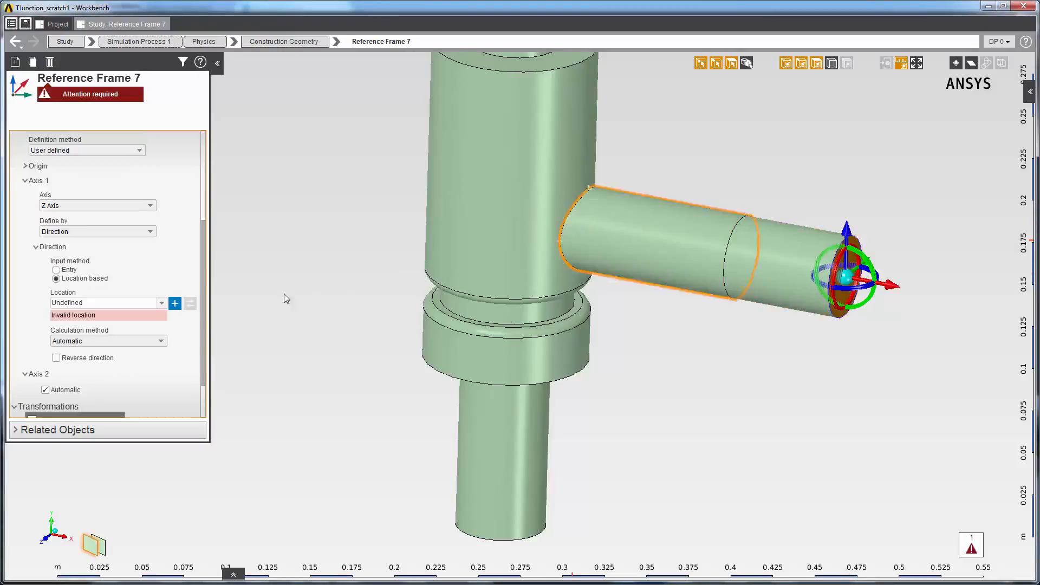
{"action": "left_click", "coordinate": [176, 303]}
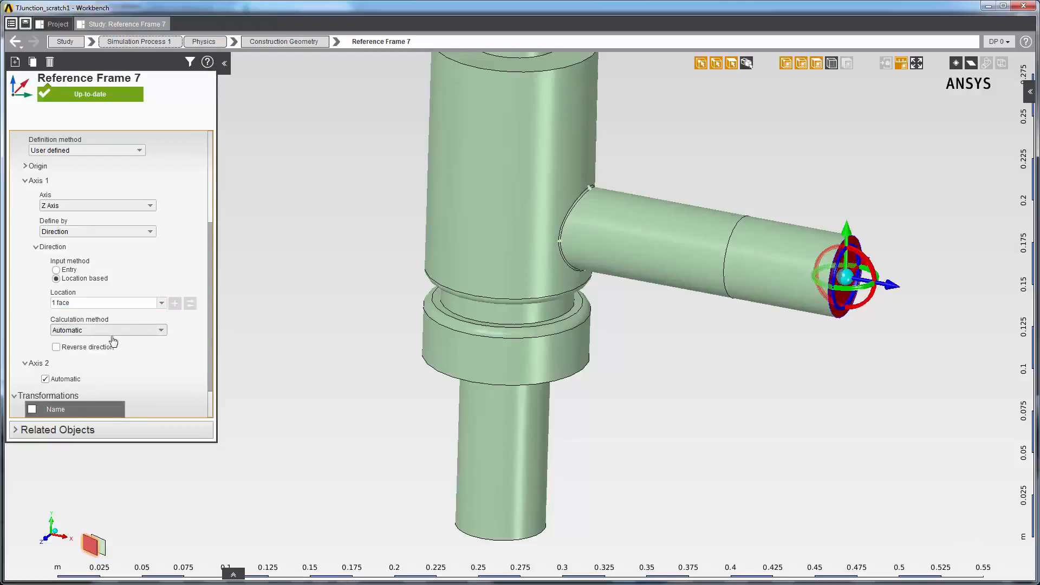
{"action": "left_click", "coordinate": [56, 348]}
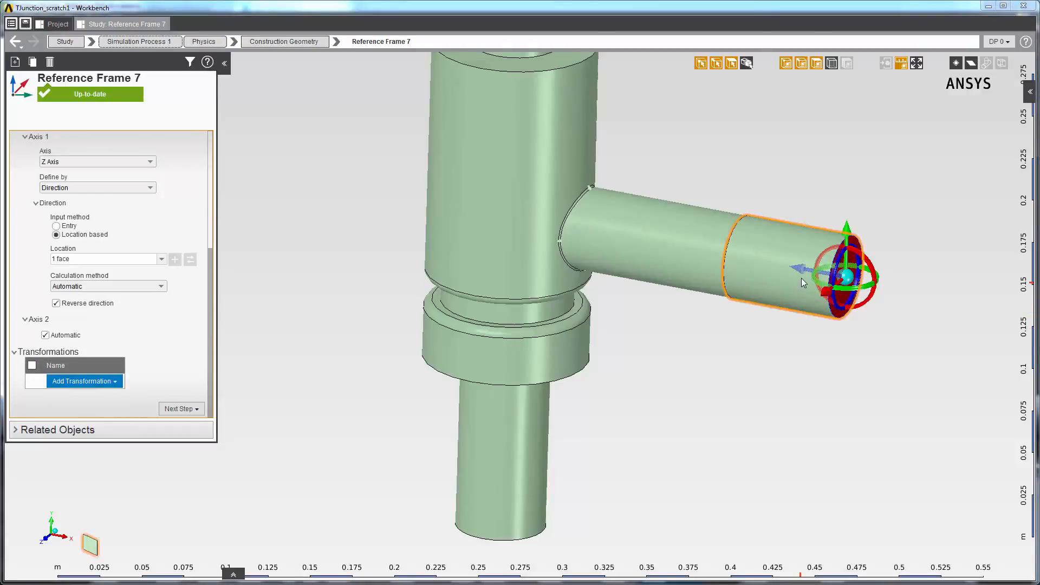
Step: Move the reference frame along its Z axis into the side pipe and rotate it about its X axis
{"action": "left_click_drag", "start_coordinate": [802, 269], "coordinate": [640, 236]}
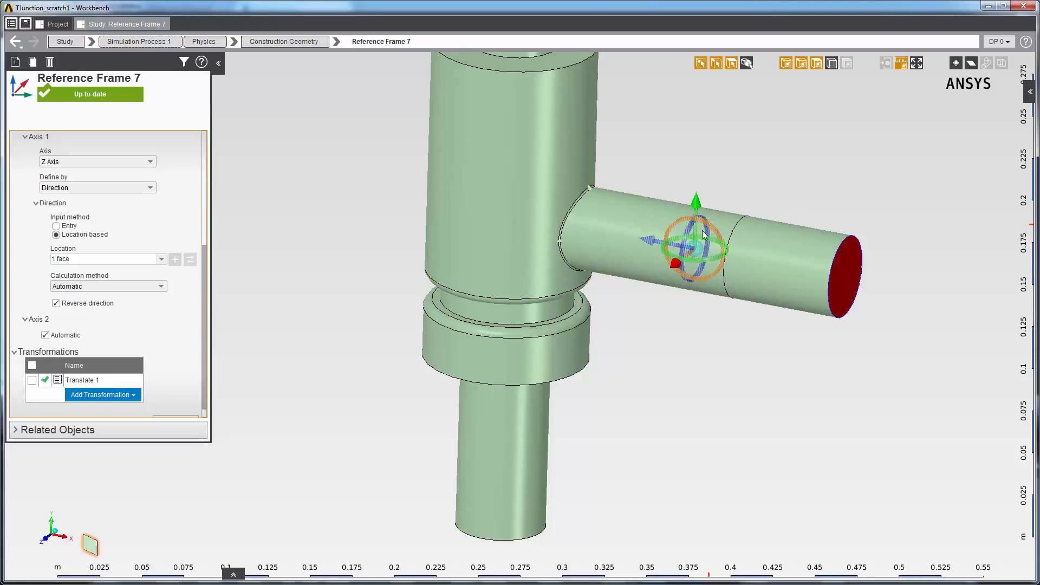
{"action": "left_click_drag", "start_coordinate": [711, 230], "coordinate": [678, 250]}
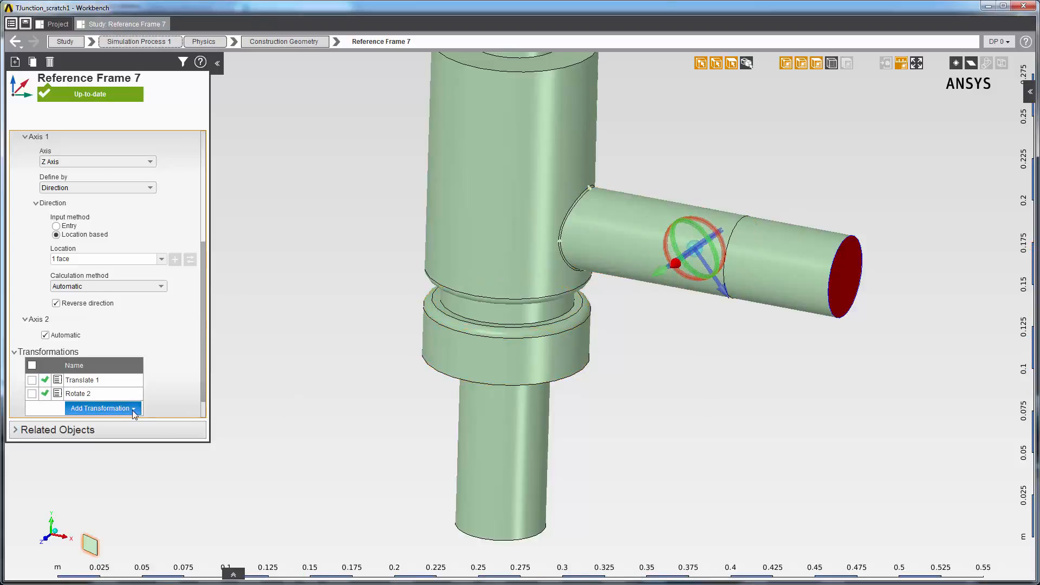
{"action": "left_click", "coordinate": [132, 408]}
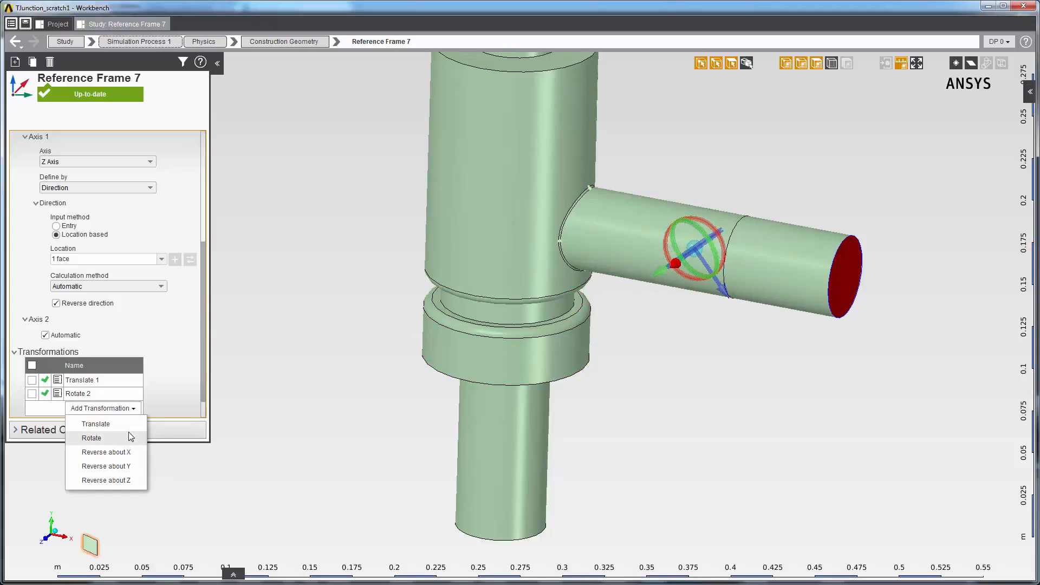
Step: Delete the Rotate 2 and Translate 1 transformations from the reference frame
{"action": "left_click", "coordinate": [32, 393]}
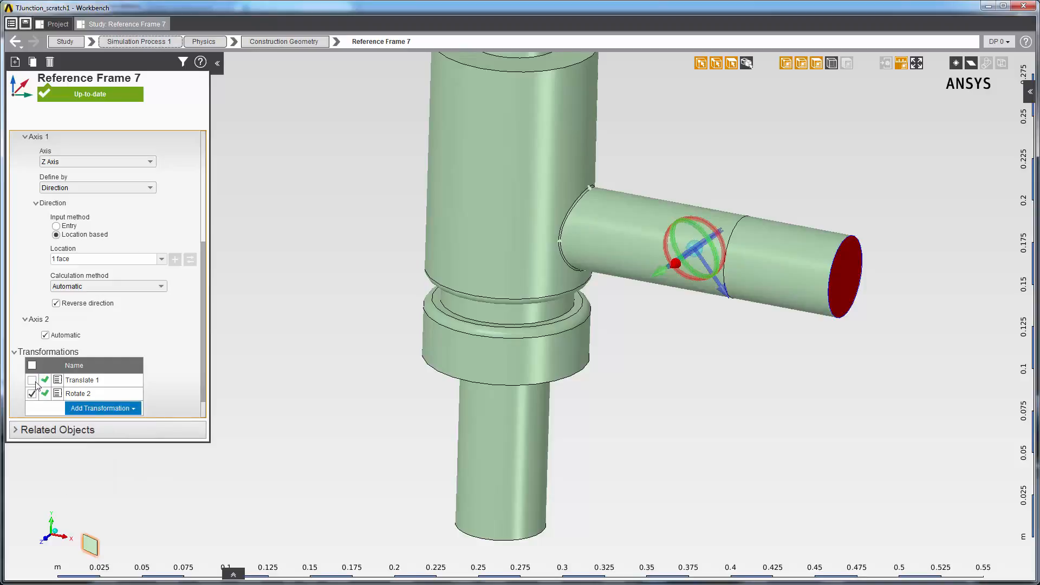
{"action": "left_click", "coordinate": [139, 118]}
{"action": "left_click", "coordinate": [159, 162]}
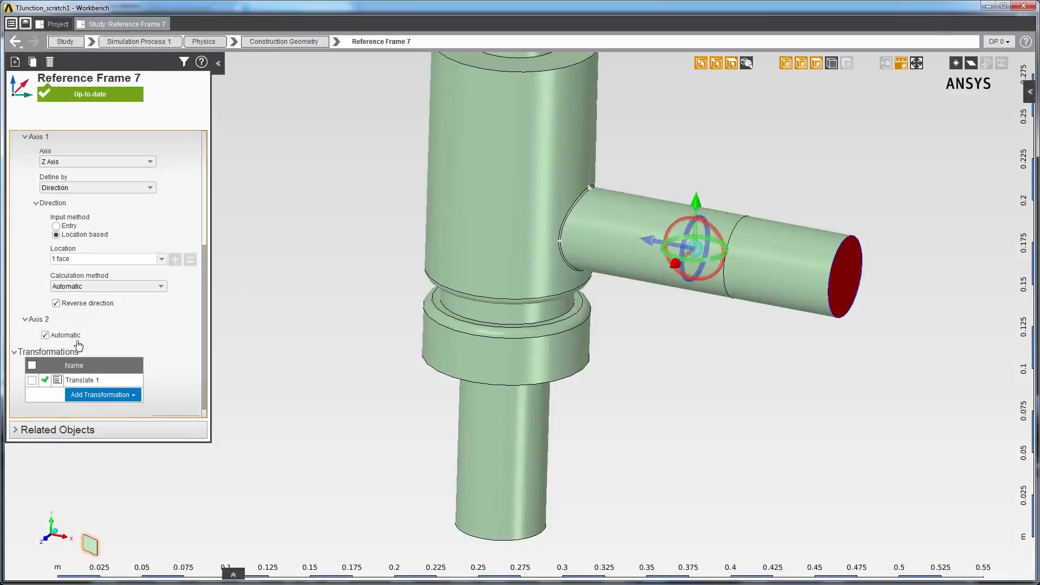
{"action": "left_click", "coordinate": [32, 379]}
{"action": "left_click", "coordinate": [138, 118]}
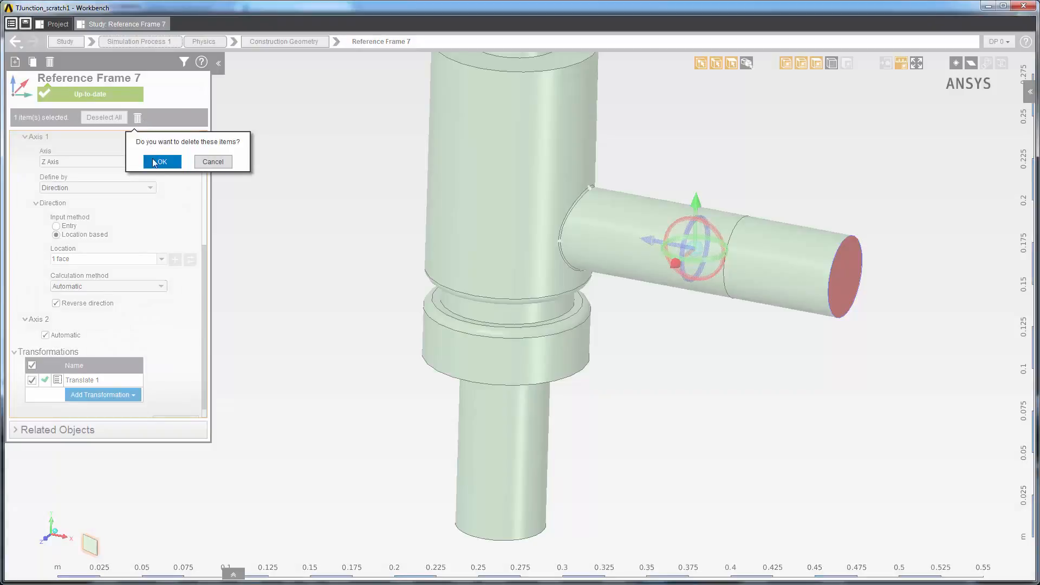
{"action": "left_click", "coordinate": [152, 161]}
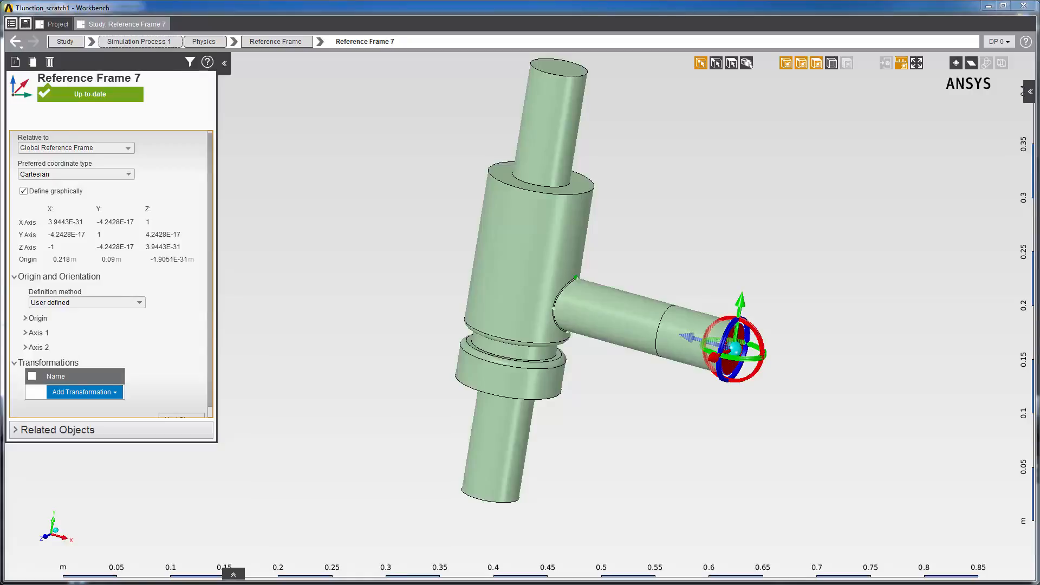
Step: Rotate the reference frame about 2.25 radian around its X axis and make the frame relative to Reference Frame 6
{"action": "left_click", "coordinate": [130, 148]}
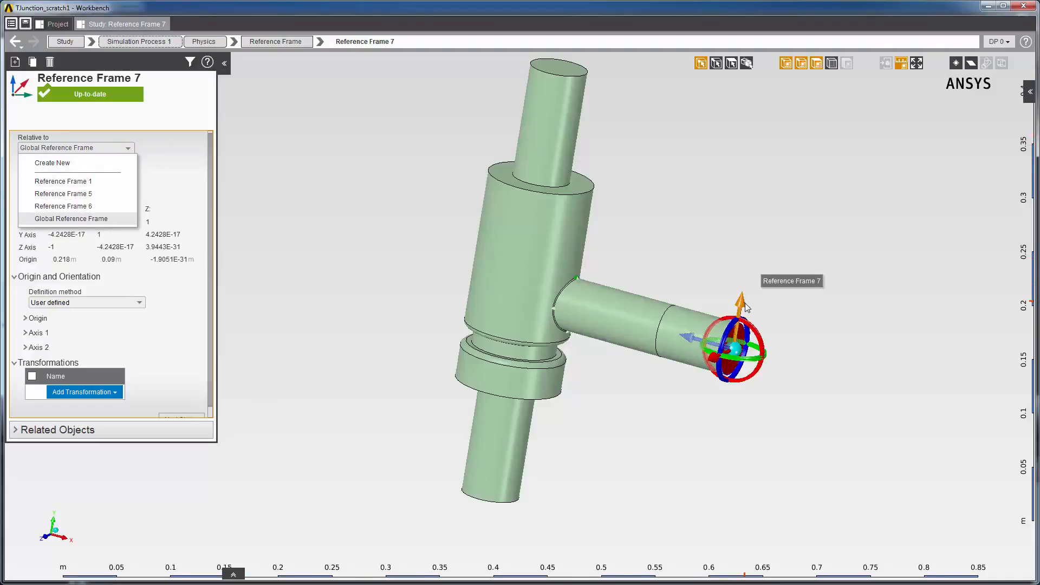
{"action": "left_click_drag", "start_coordinate": [747, 320], "coordinate": [690, 353]}
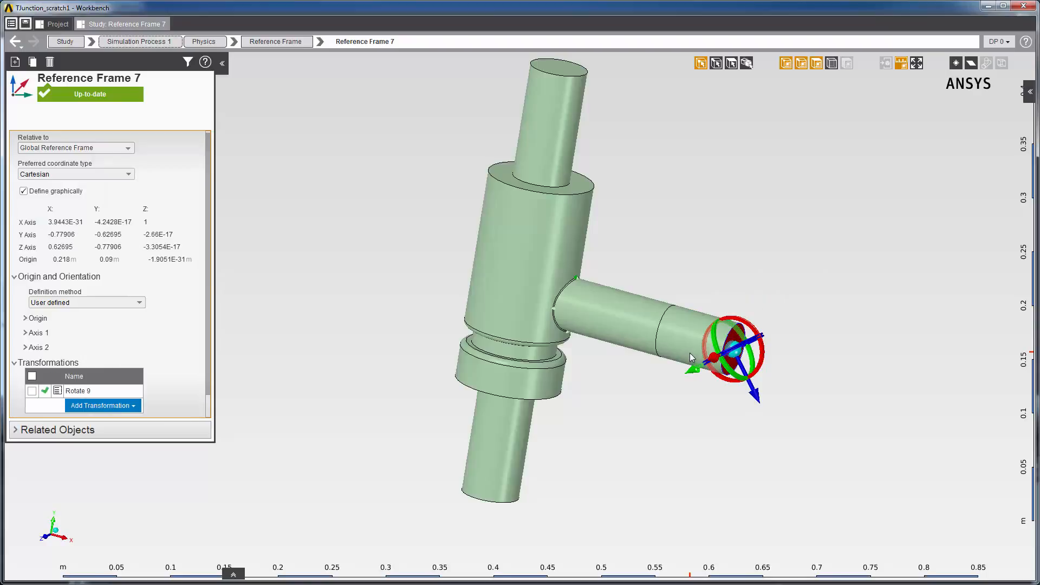
{"action": "left_click", "coordinate": [125, 150]}
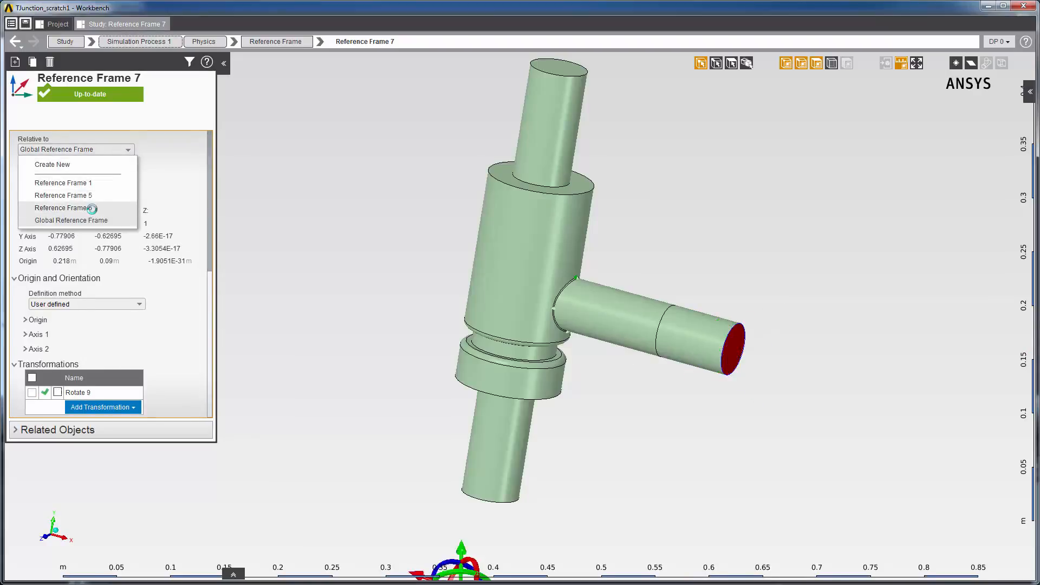
{"action": "left_click", "coordinate": [91, 208]}
Step: Set the Rotate 9 transformation to be relative to the parent frame
{"action": "left_click_drag", "start_coordinate": [208, 237], "coordinate": [211, 342]}
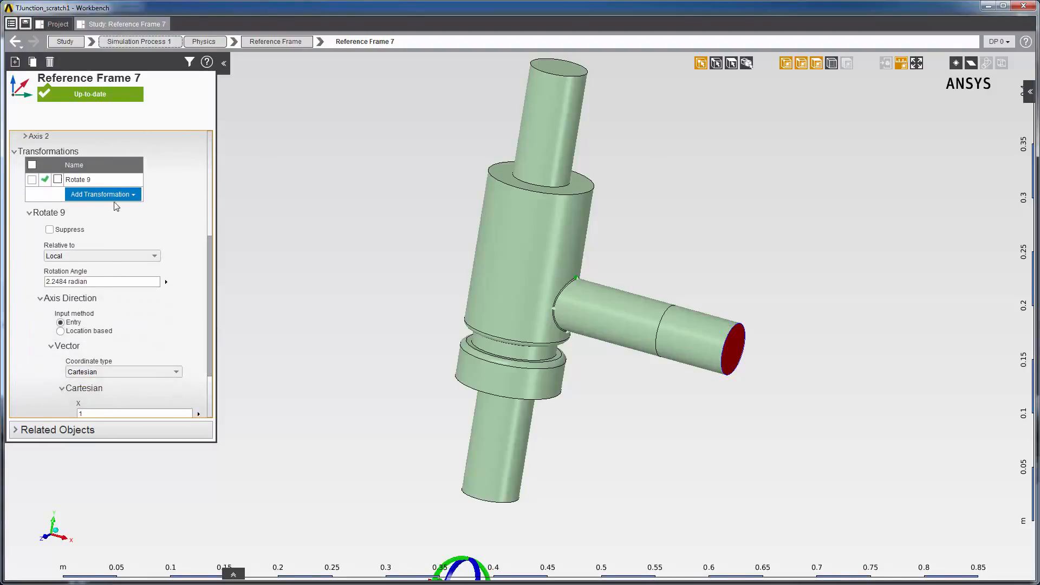
{"action": "left_click", "coordinate": [116, 255]}
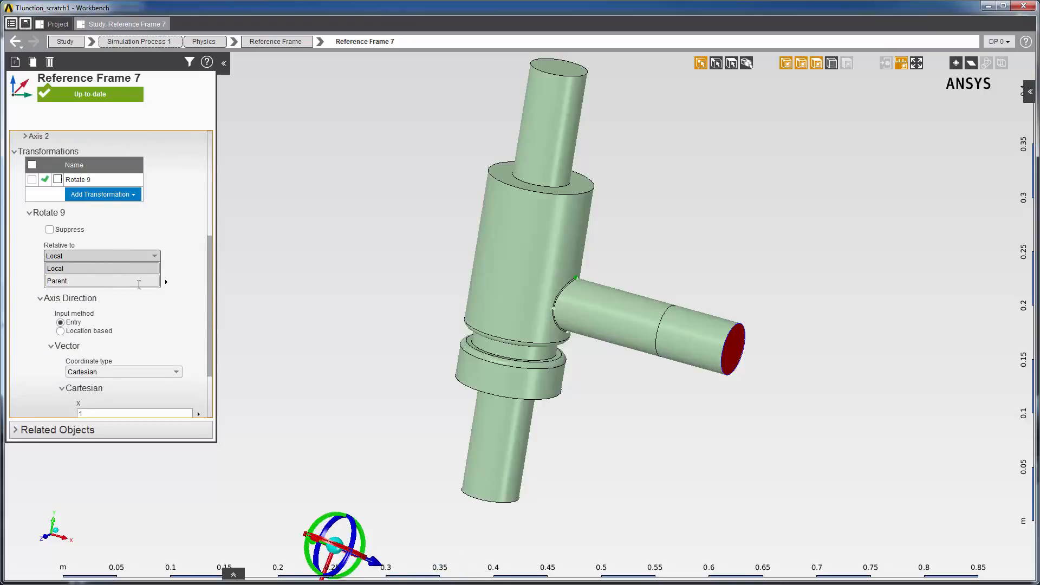
{"action": "left_click", "coordinate": [63, 281]}
{"action": "scroll", "coordinate": [215, 270], "scroll_direction": "up", "scroll_amount": 3}
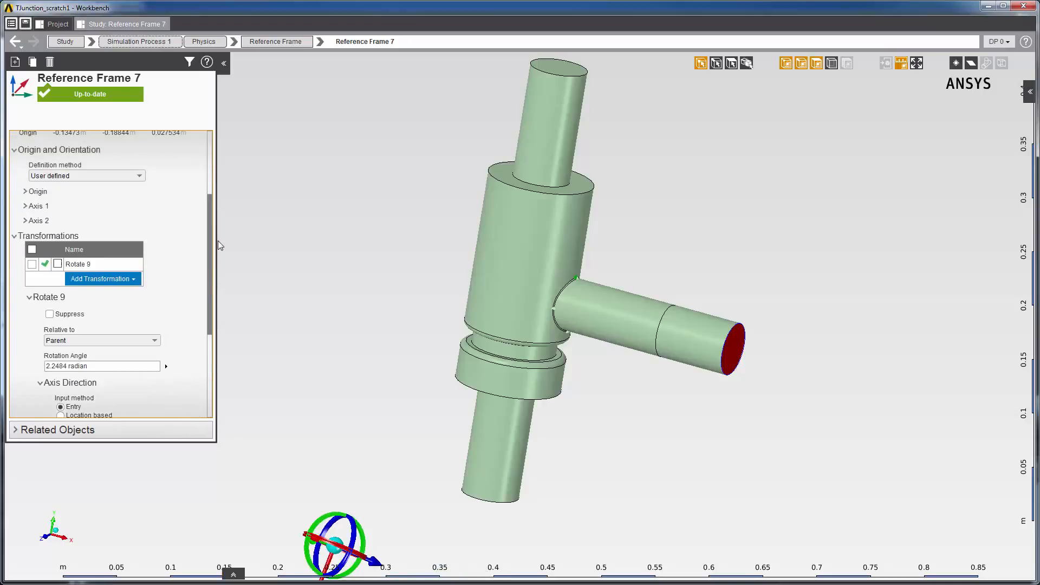
Step: Display Reference Frames 6, 5 and 1 together with Reference Frame 7, moving and rotating Reference Frame 6 in the view
{"action": "left_click", "coordinate": [269, 43]}
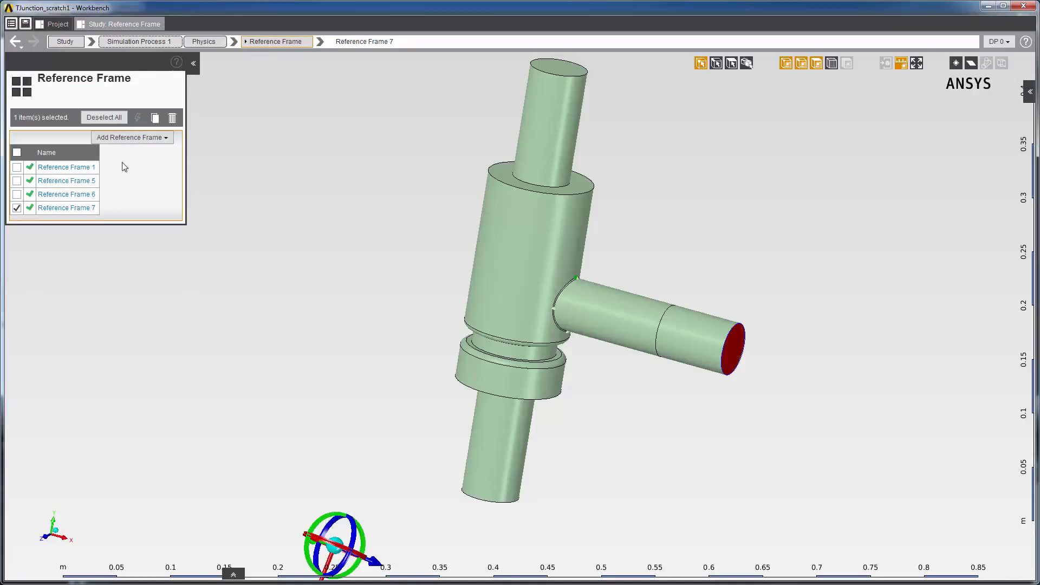
{"action": "left_click", "coordinate": [17, 194]}
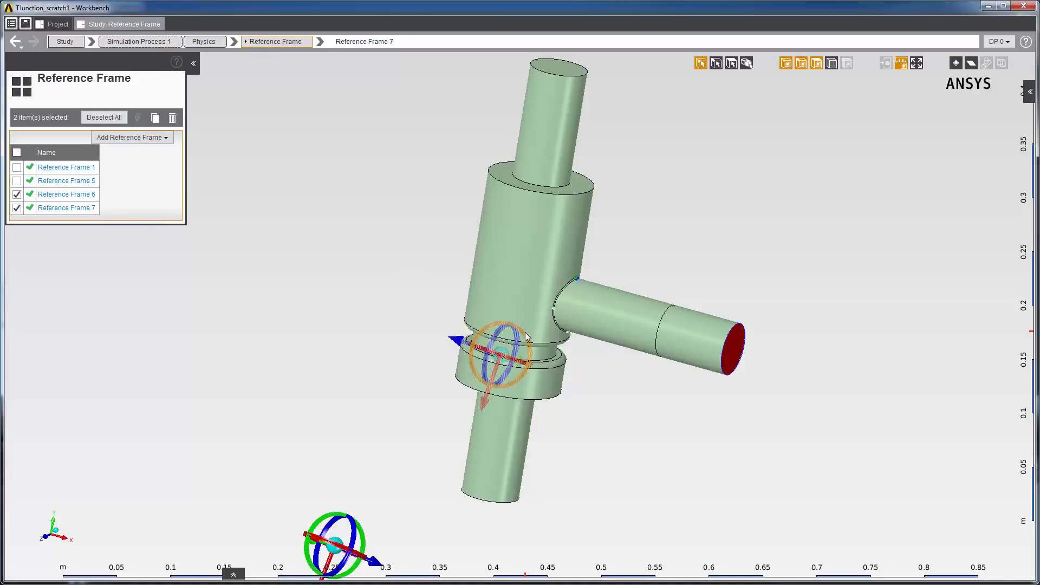
{"action": "left_click_drag", "start_coordinate": [525, 332], "coordinate": [418, 358]}
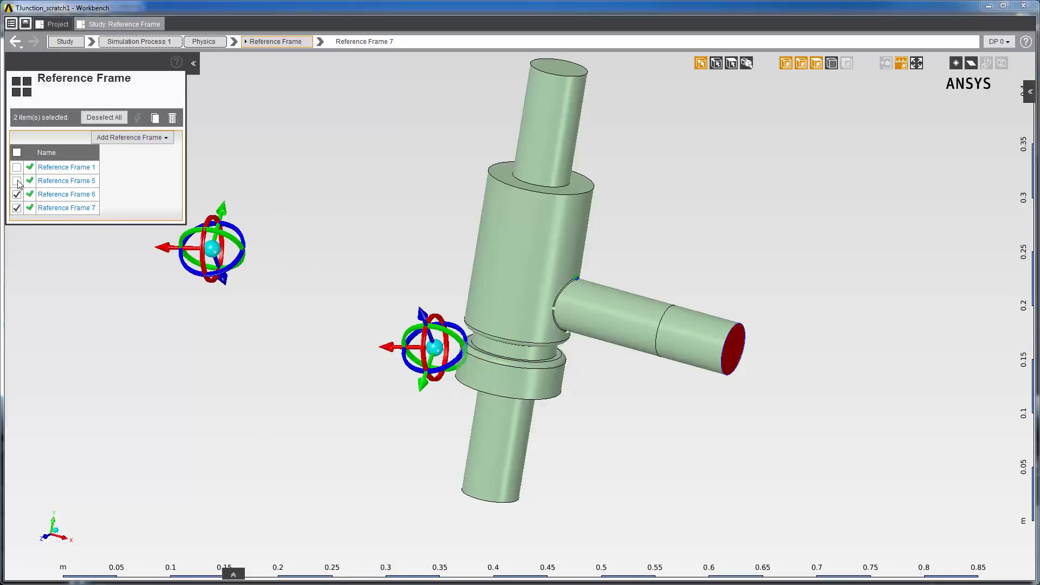
{"action": "left_click", "coordinate": [17, 180]}
{"action": "left_click", "coordinate": [17, 168]}
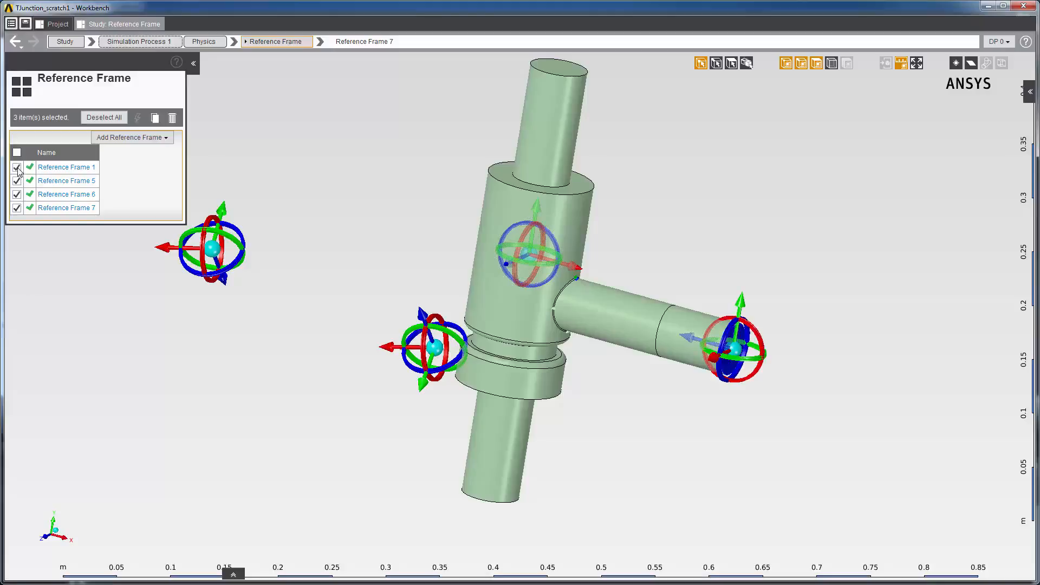